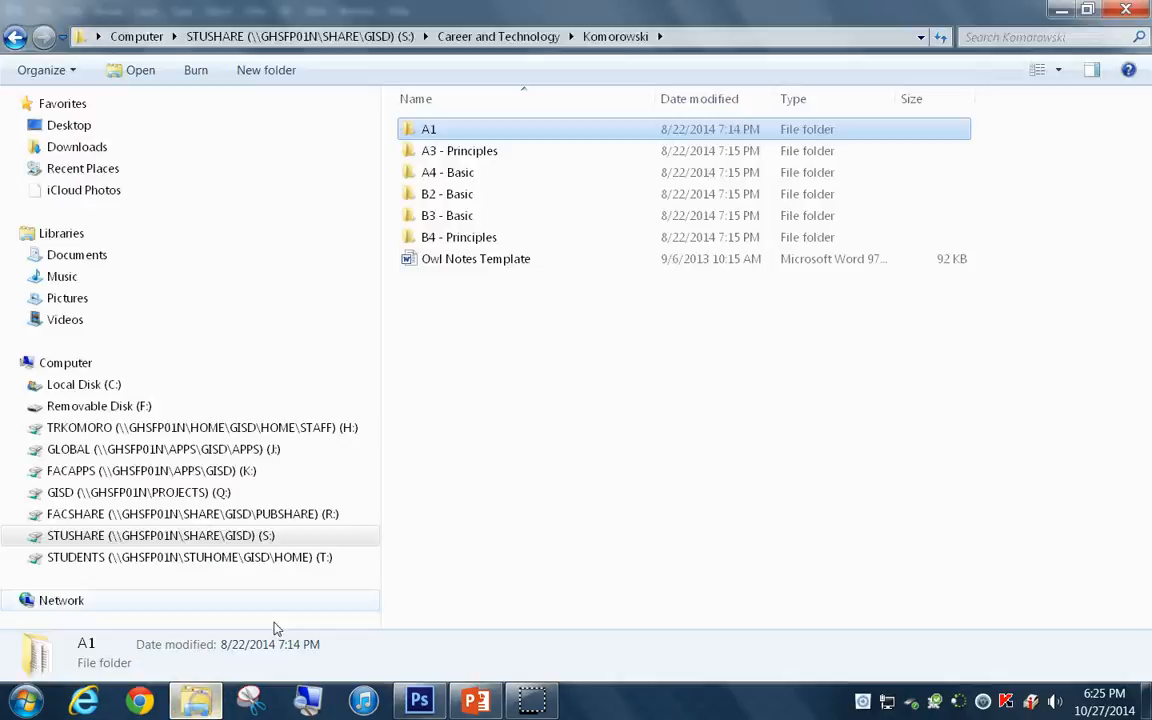
# Step: Open the "Recolor Again" presentation from the A1 > Advanced > 6 - Replace Colors folder
pyautogui.doubleClick(432, 131)
pyautogui.doubleClick(433, 132)
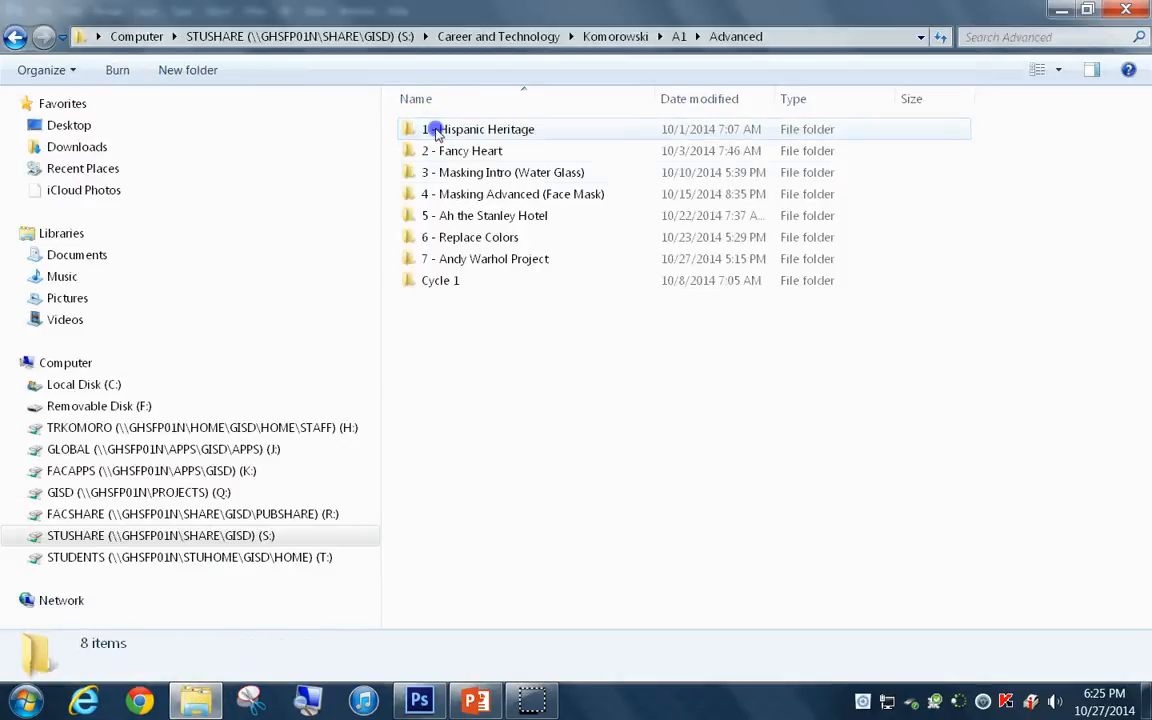
pyautogui.doubleClick(466, 240)
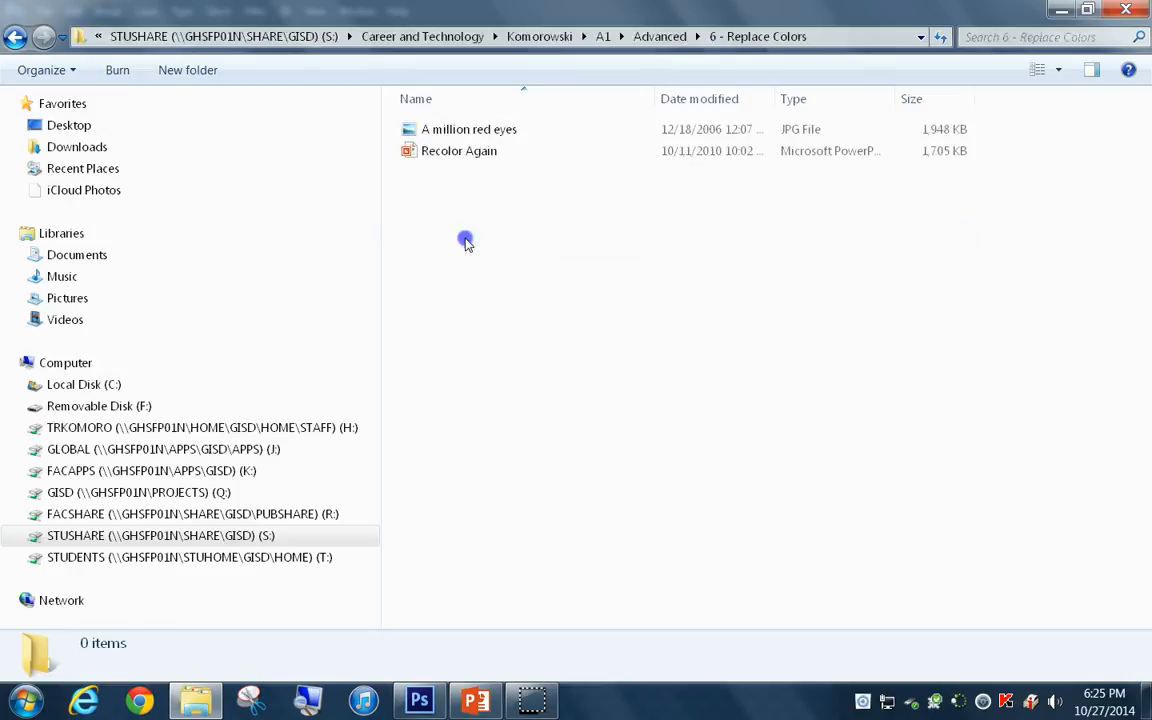
pyautogui.doubleClick(451, 153)
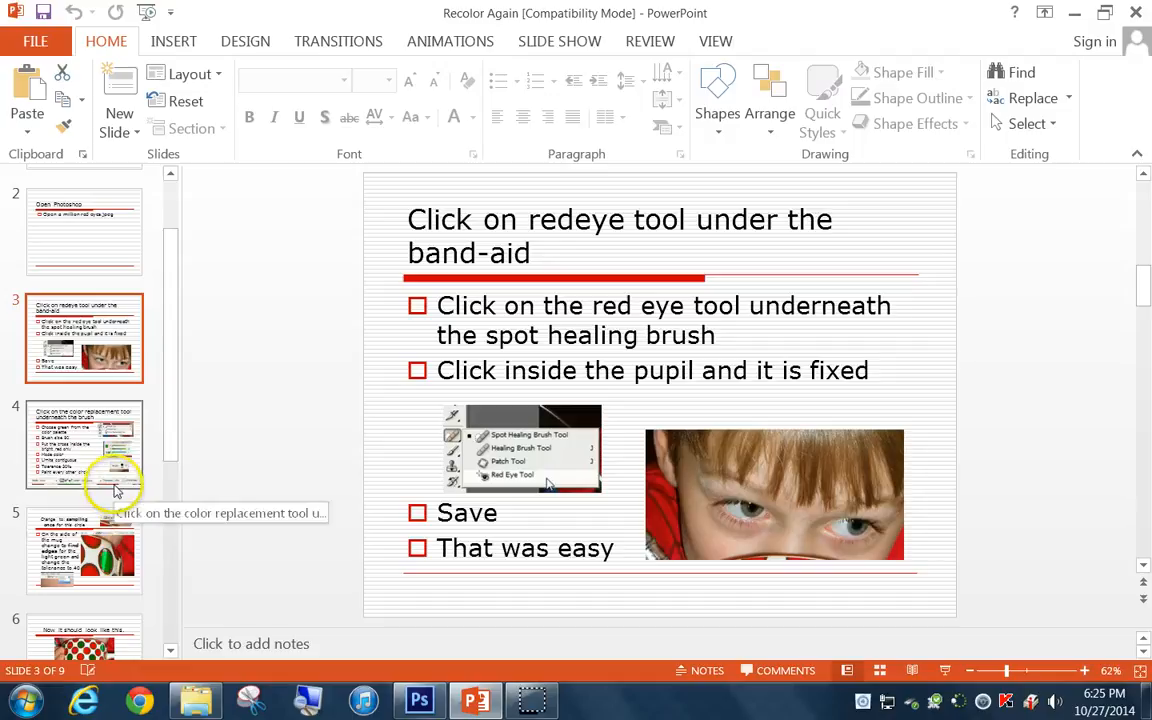
# Step: Open the "A million red eyes" photo from the same folder in Photoshop and fit it to the window
pyautogui.click(201, 702)
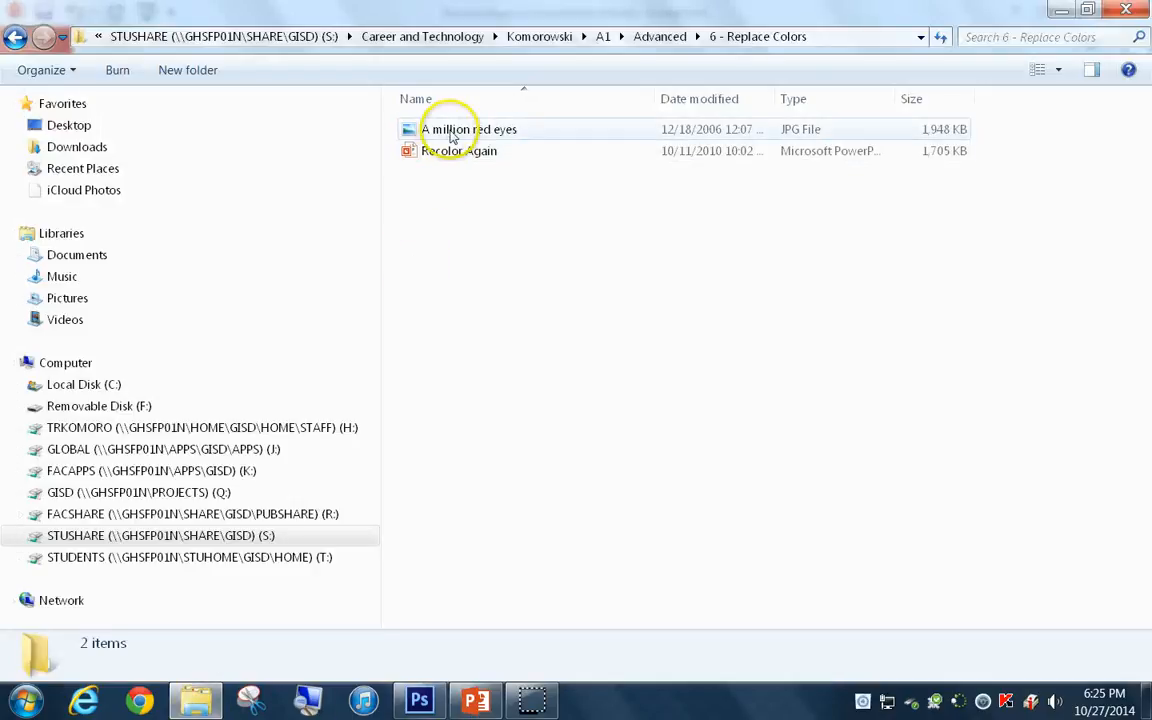
pyautogui.doubleClick(450, 130)
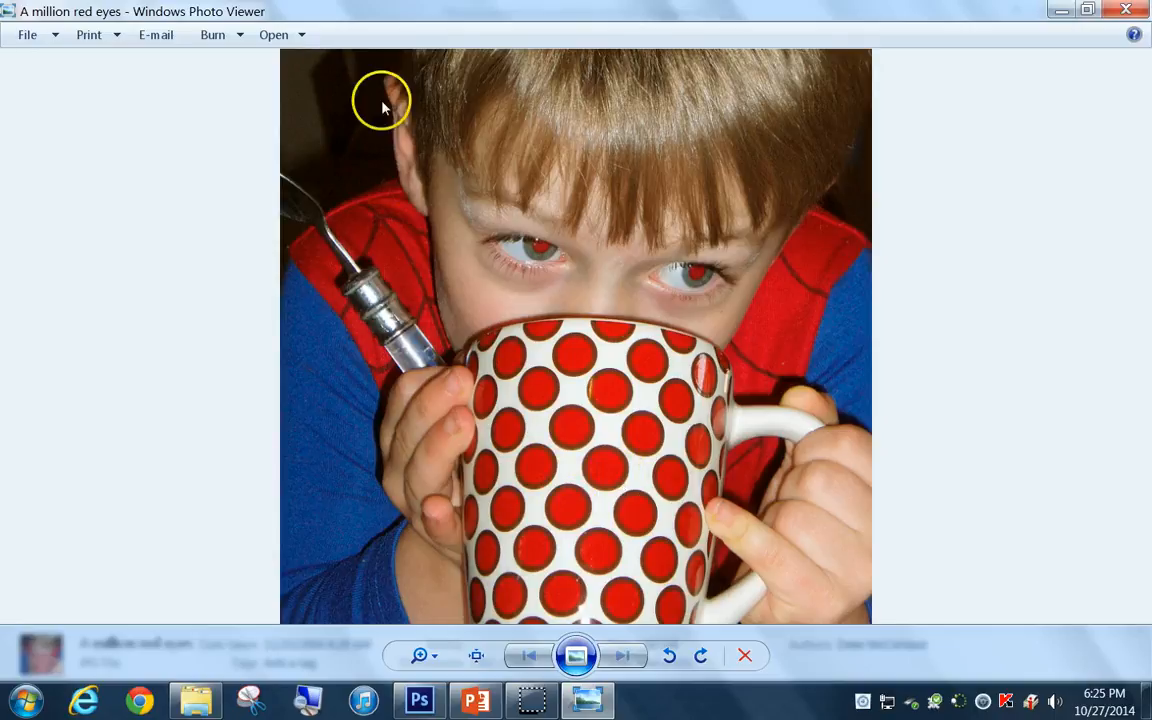
pyautogui.click(272, 34)
pyautogui.click(298, 80)
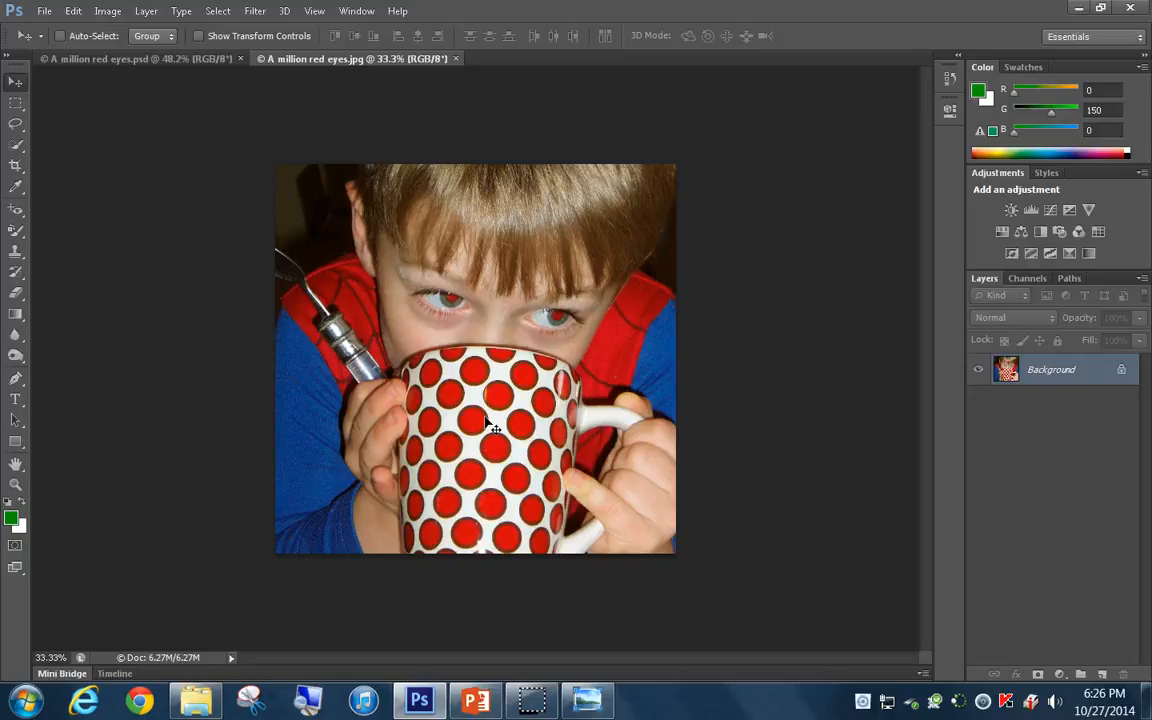
pyautogui.hotkey('ctrl', '0')
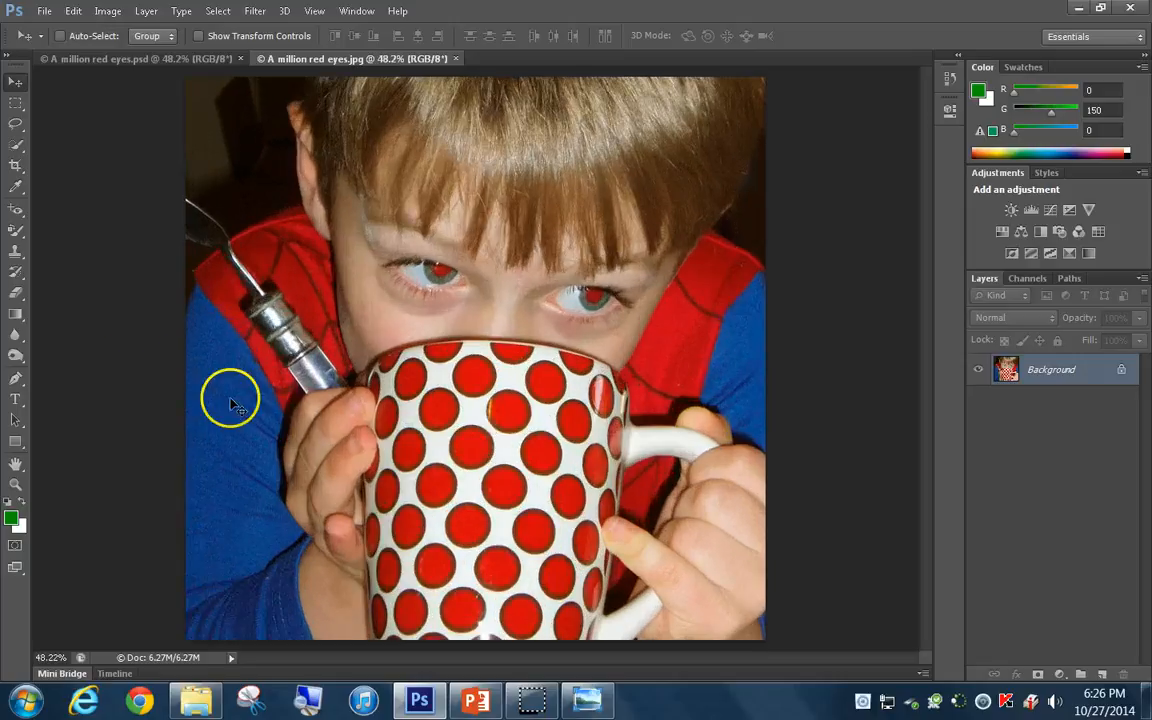
# Step: Remove the red eye from both of the boy's pupils with the Red Eye Tool
pyautogui.click(15, 212)
pyautogui.rightClick(15, 213)
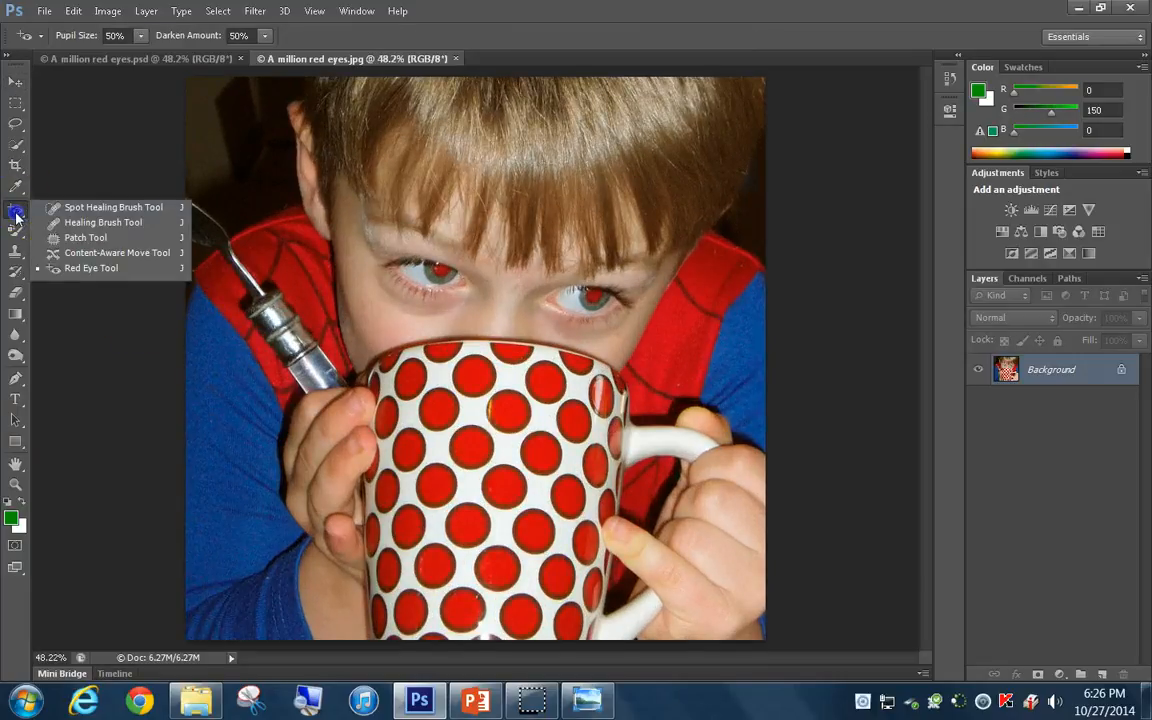
pyautogui.click(110, 268)
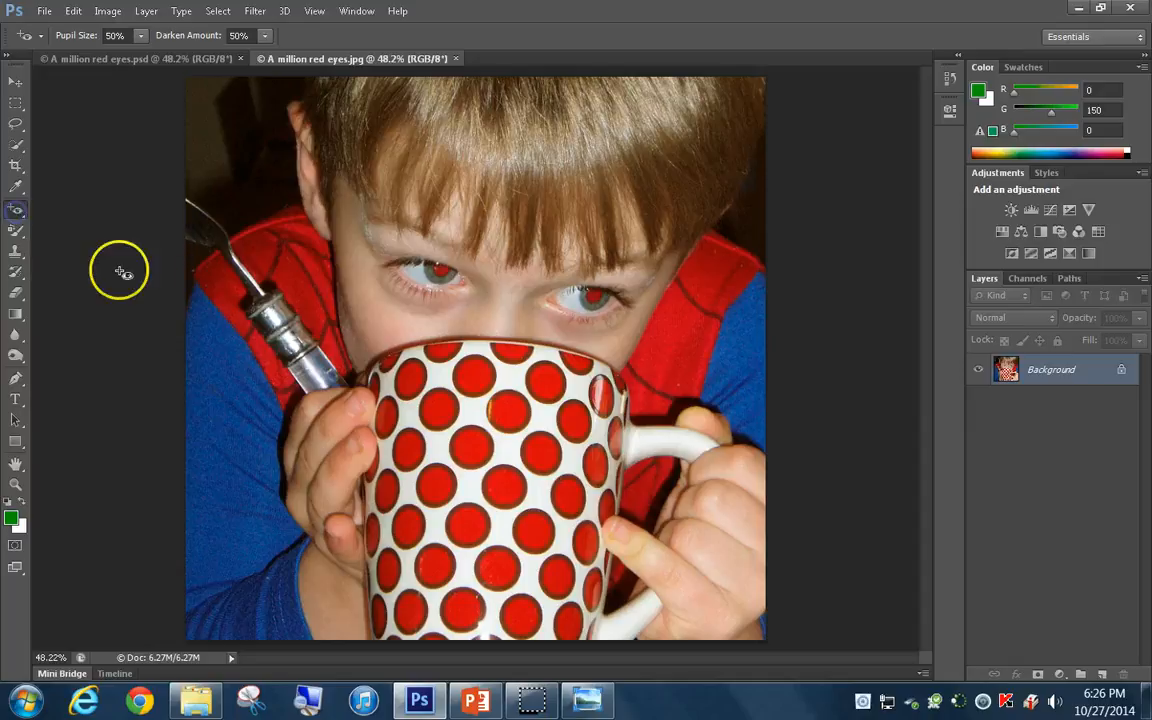
pyautogui.click(441, 273)
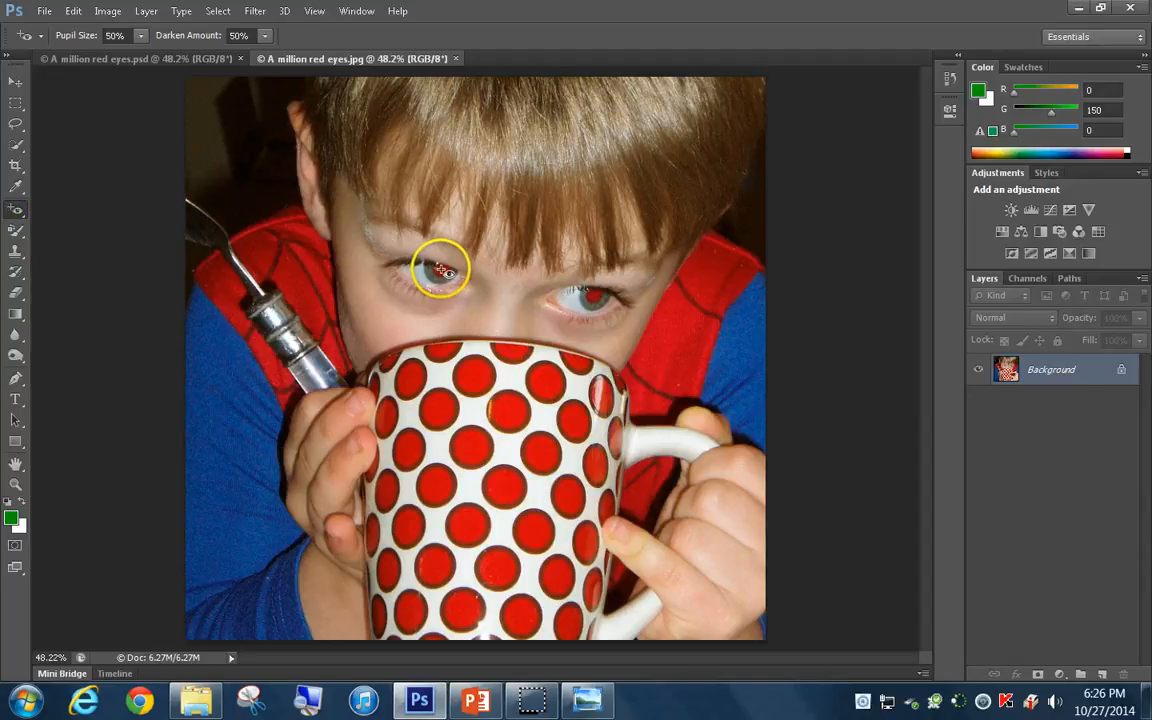
pyautogui.click(590, 300)
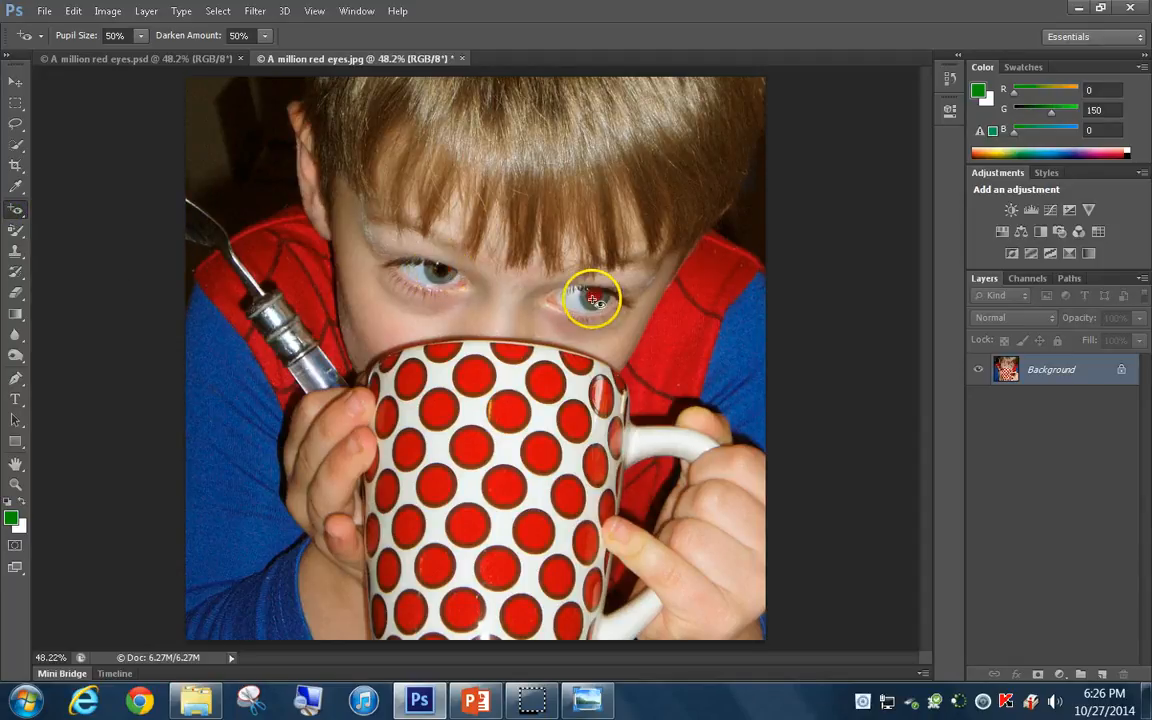
pyautogui.click(680, 337)
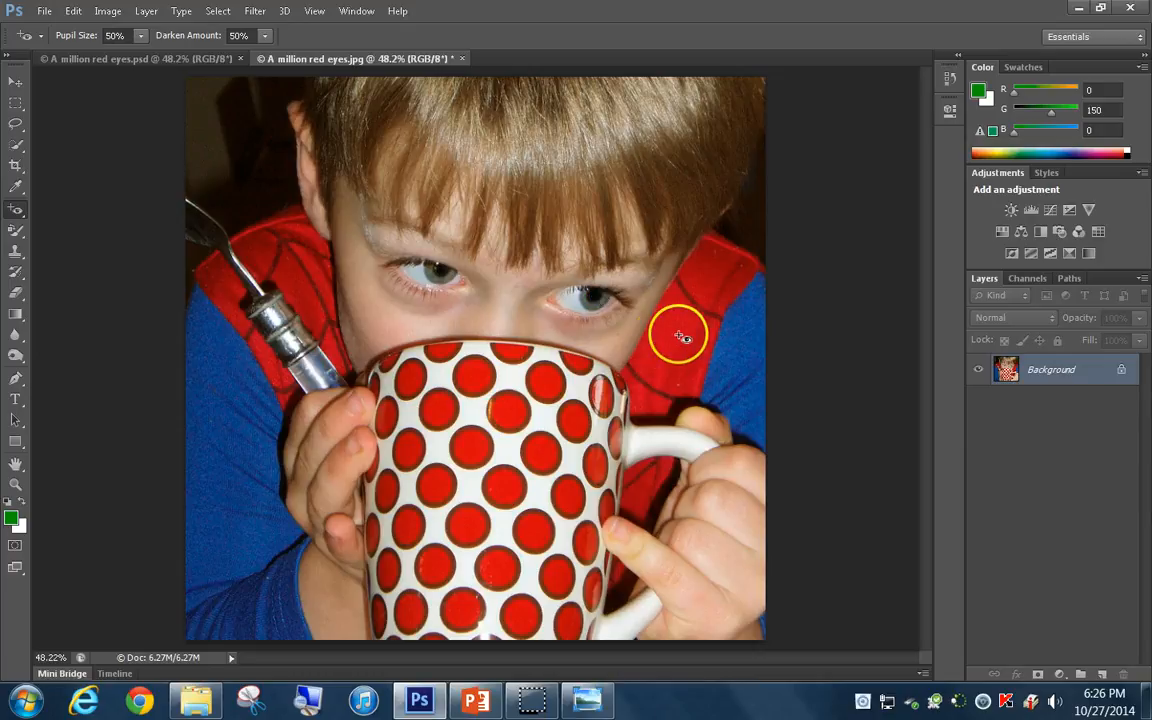
# Step: Choose the Color Replacement Tool with a green foreground color of R 0, G 150, B 0
pyautogui.click(17, 231)
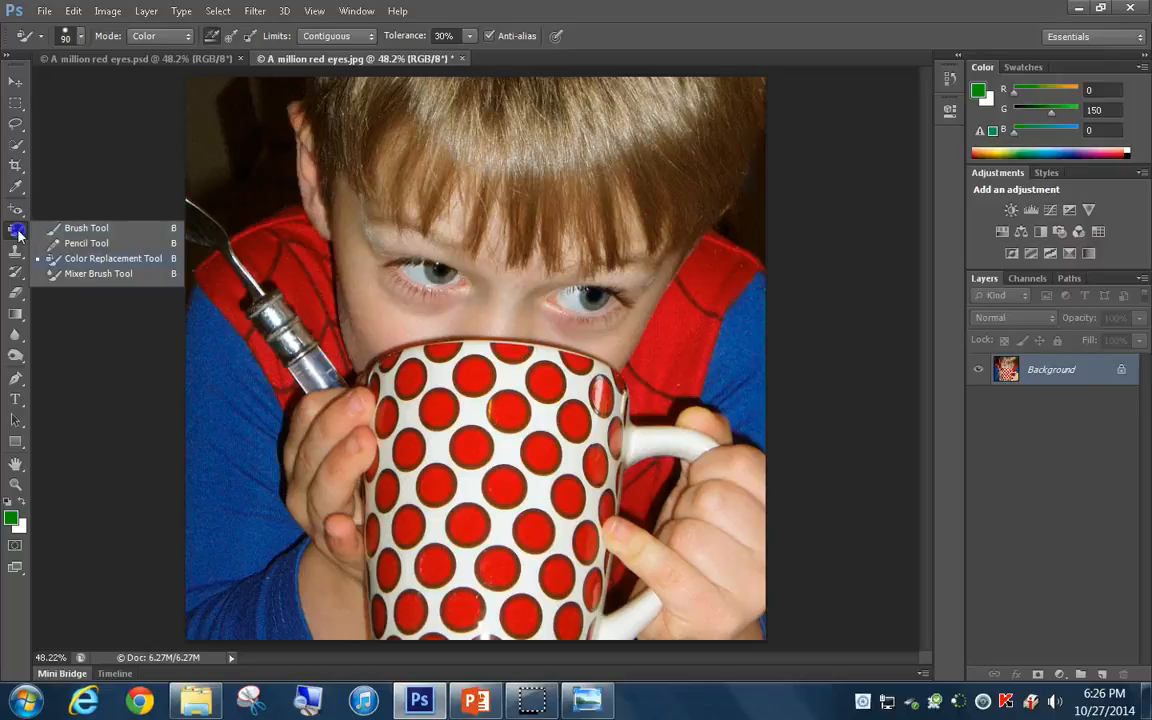
pyautogui.click(102, 258)
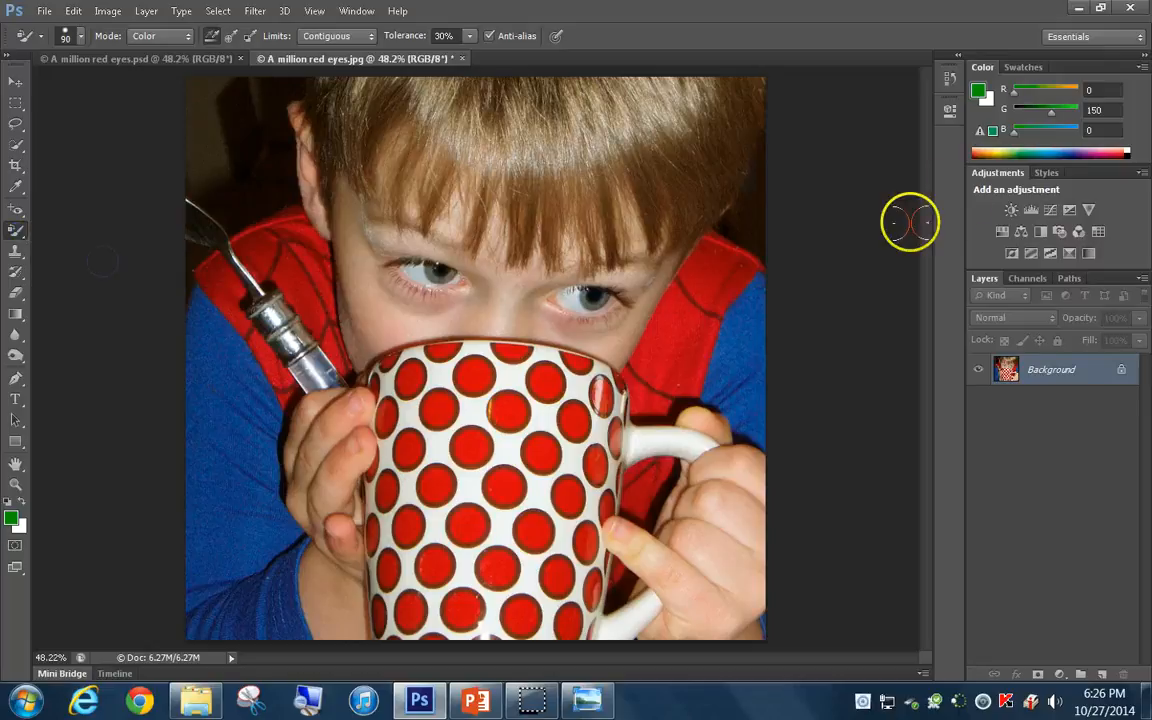
pyautogui.click(1105, 91)
pyautogui.moveTo(1075, 94); pyautogui.dragTo(1035, 112)
pyautogui.moveTo(1103, 129); pyautogui.dragTo(1039, 135)
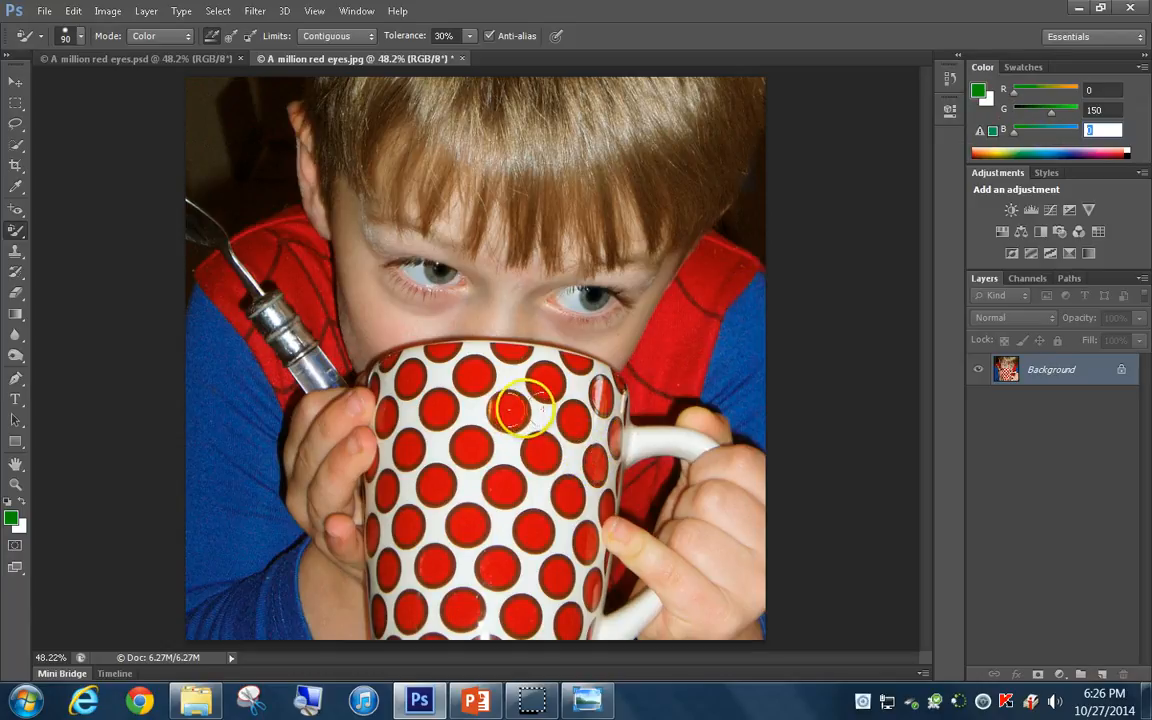
# Step: Check the Color Replacement options for a 90 px brush, Color mode, continuous sampling, Contiguous limits and 30% tolerance
pyautogui.click(74, 37)
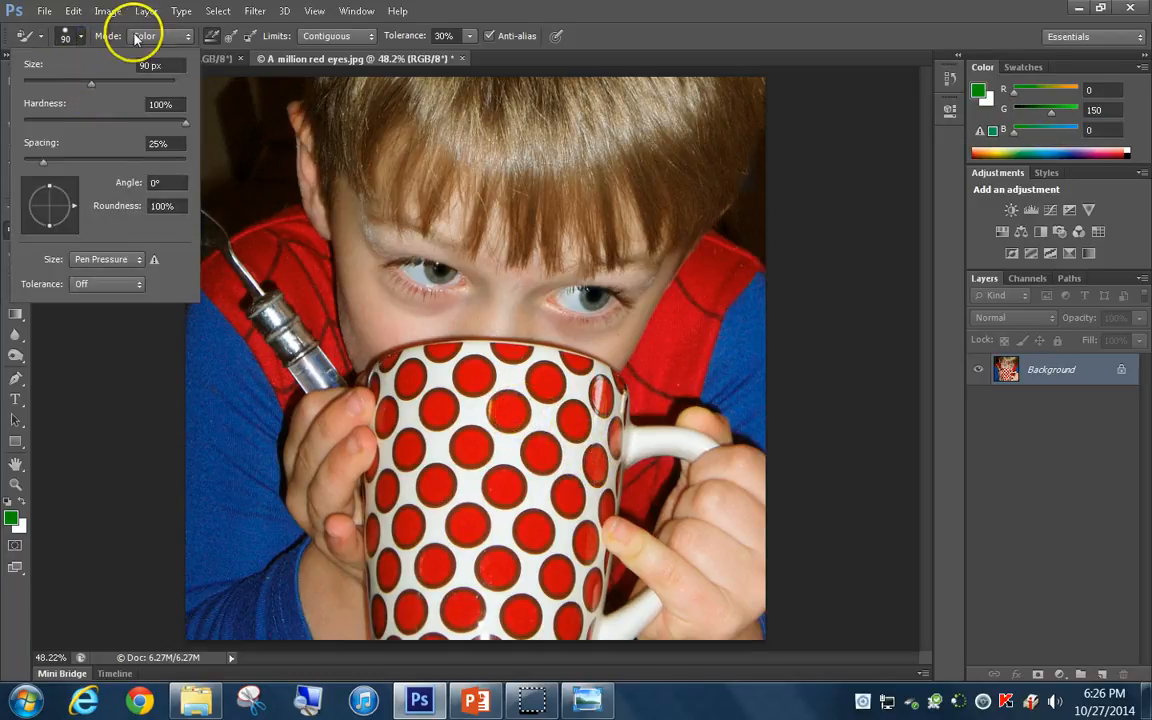
pyautogui.click(185, 37)
pyautogui.click(219, 38)
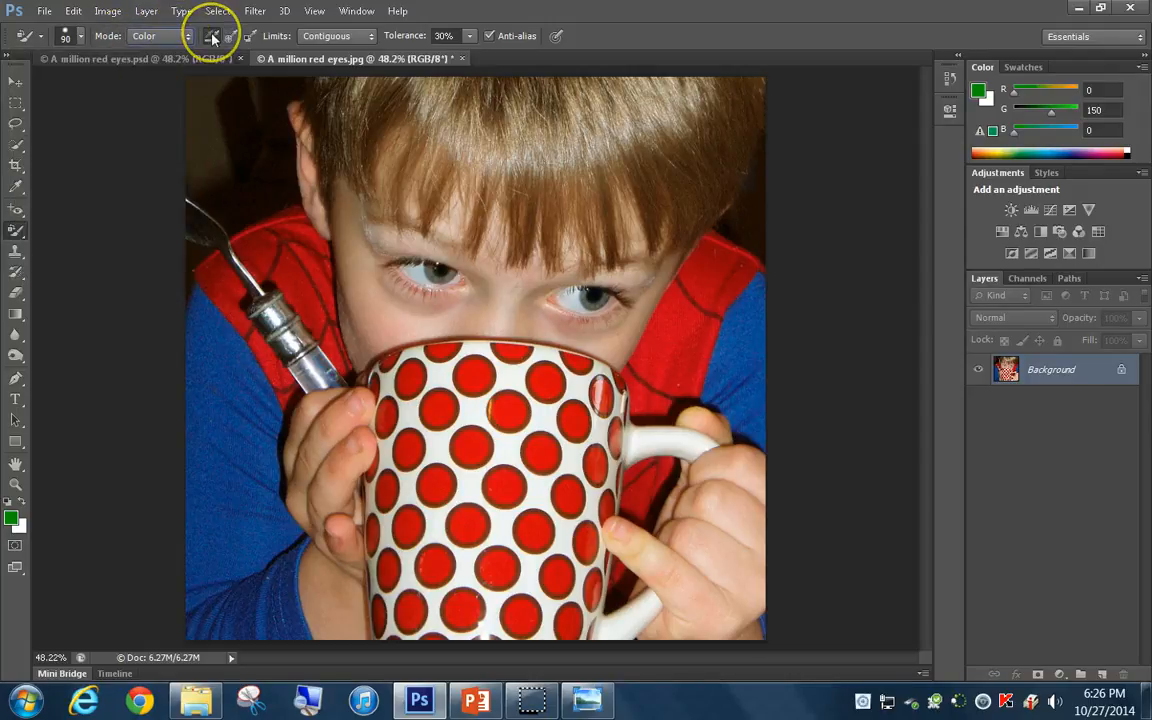
pyautogui.click(213, 39)
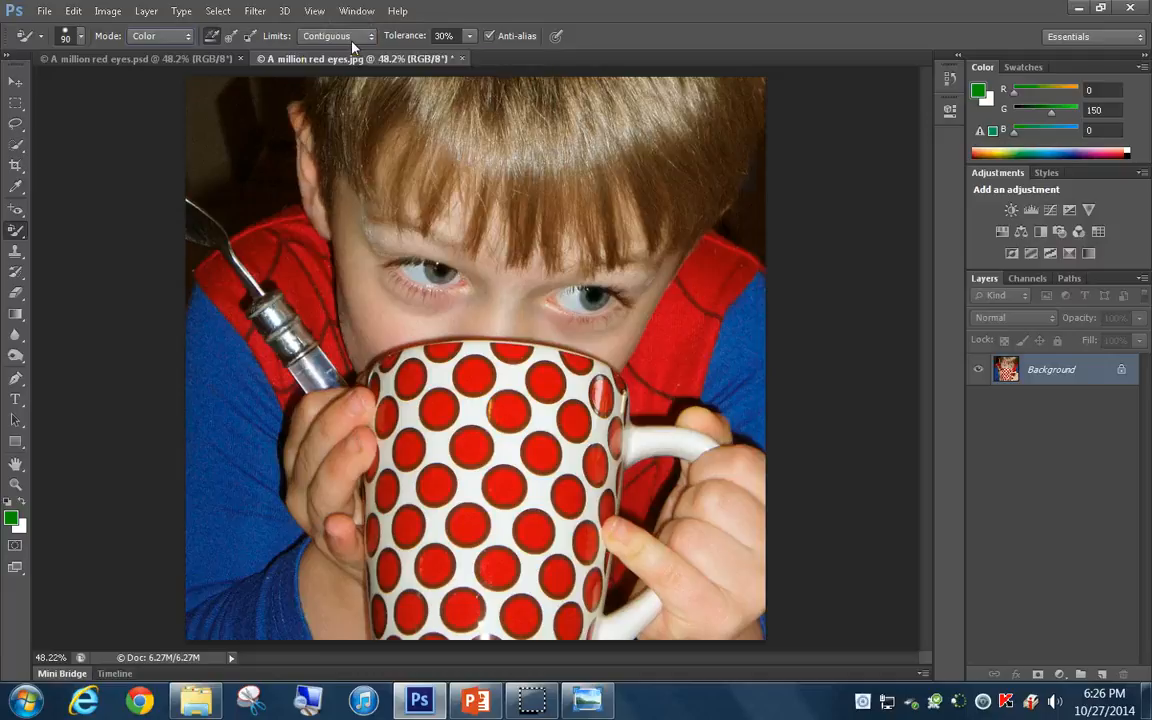
pyautogui.click(443, 36)
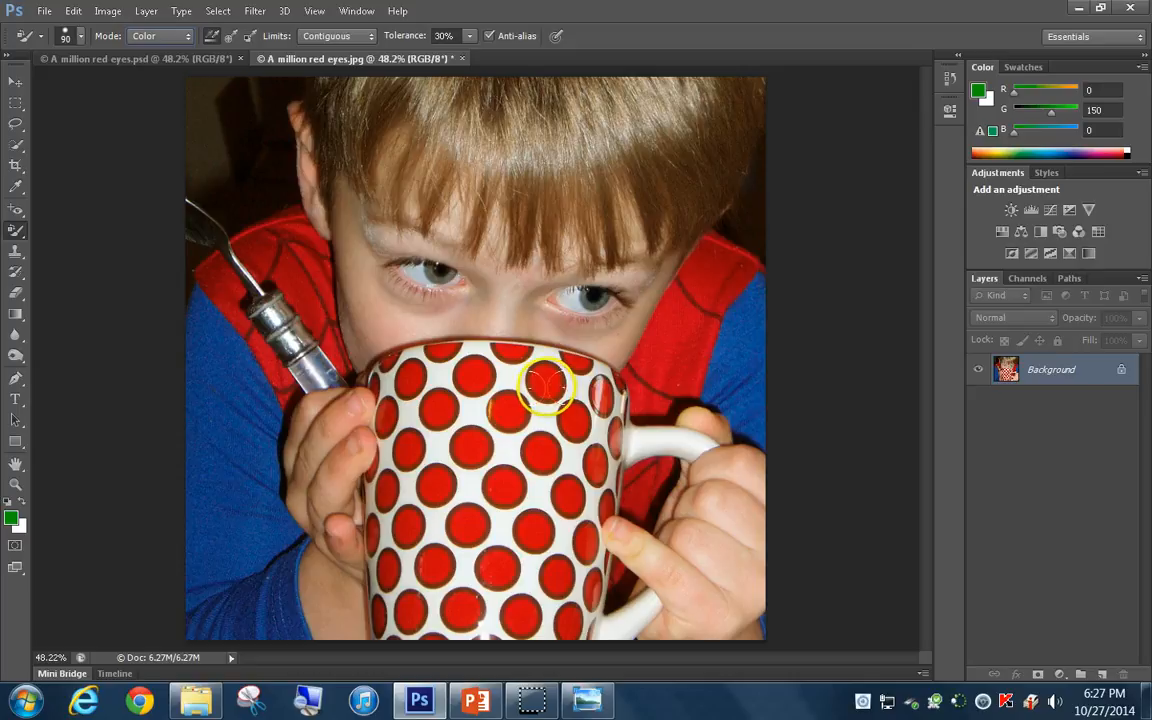
# Step: Recolor eight scattered red dots across the mug green with the Color Replacement Tool, keeping the strokes inside each dot's dark outline
pyautogui.click(546, 381)
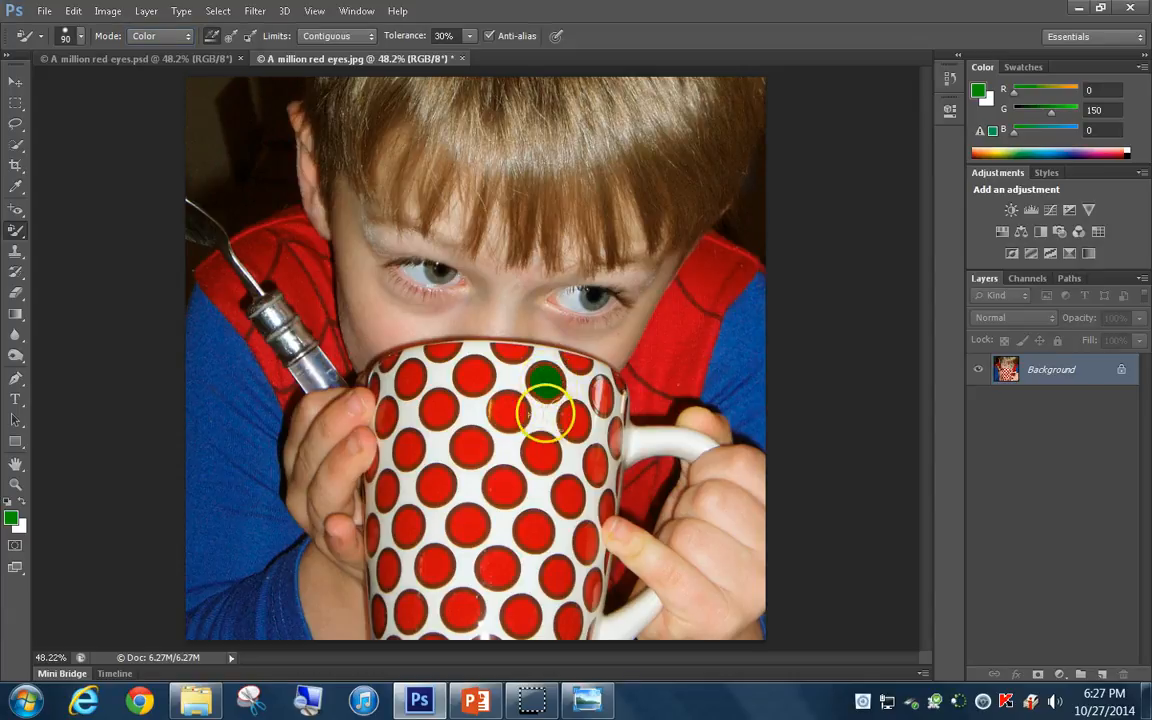
pyautogui.click(470, 447)
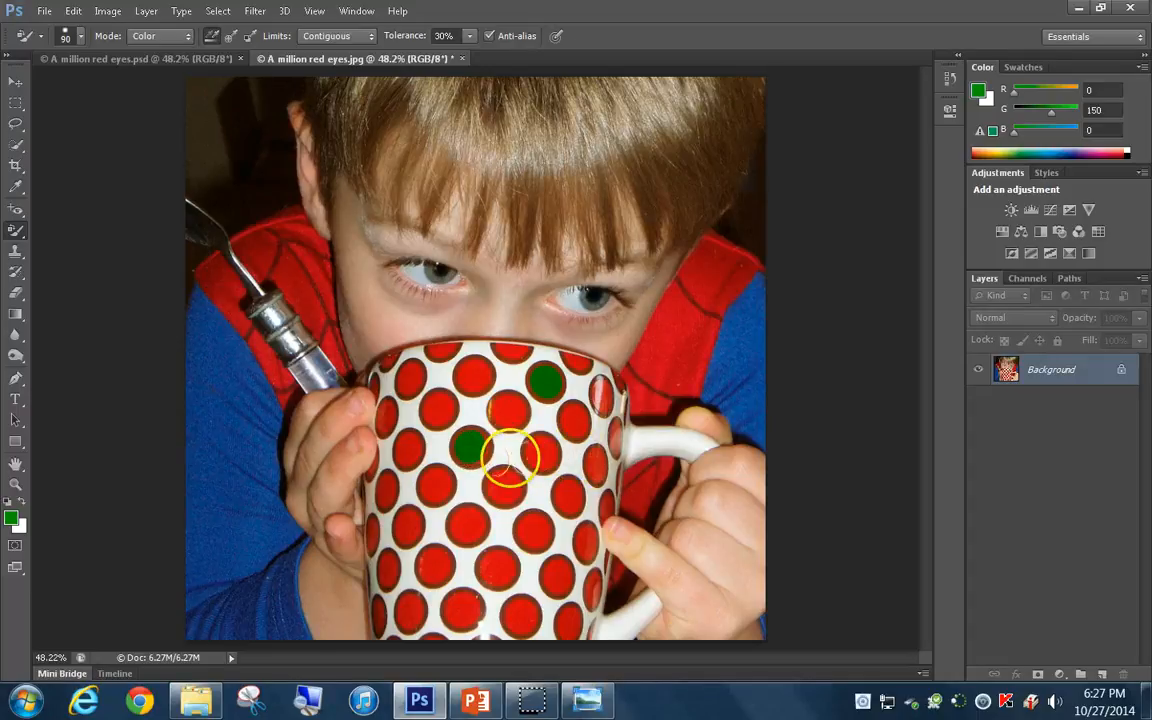
pyautogui.click(534, 533)
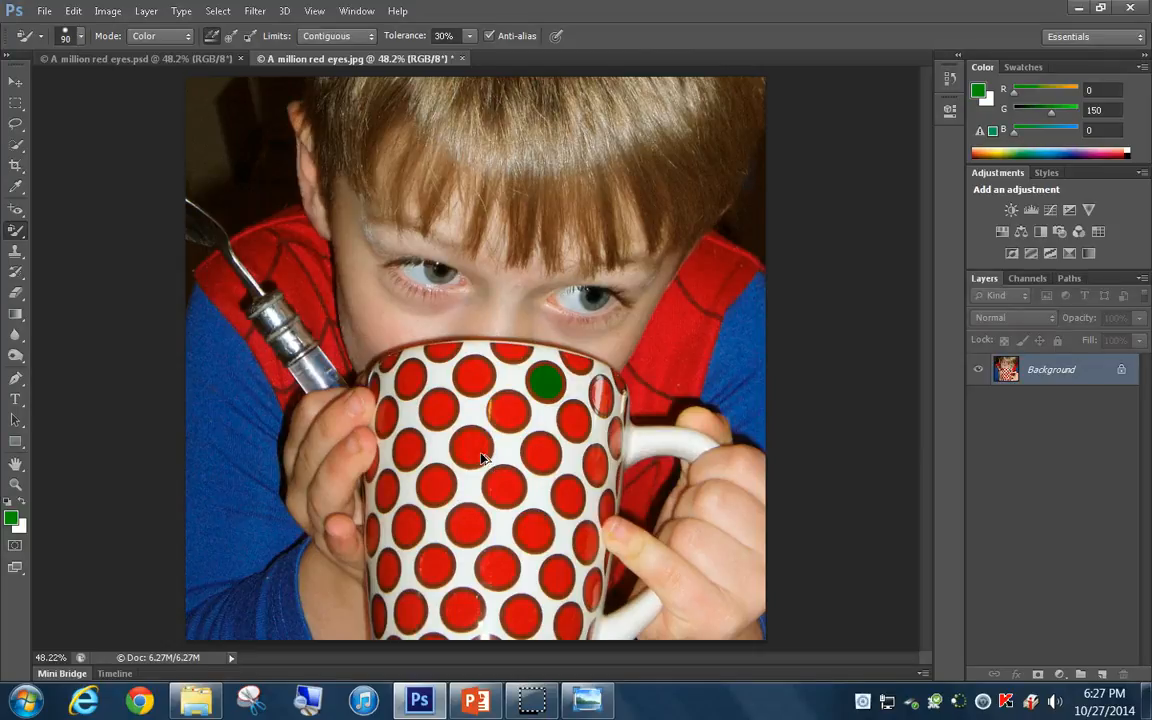
pyautogui.click(472, 446)
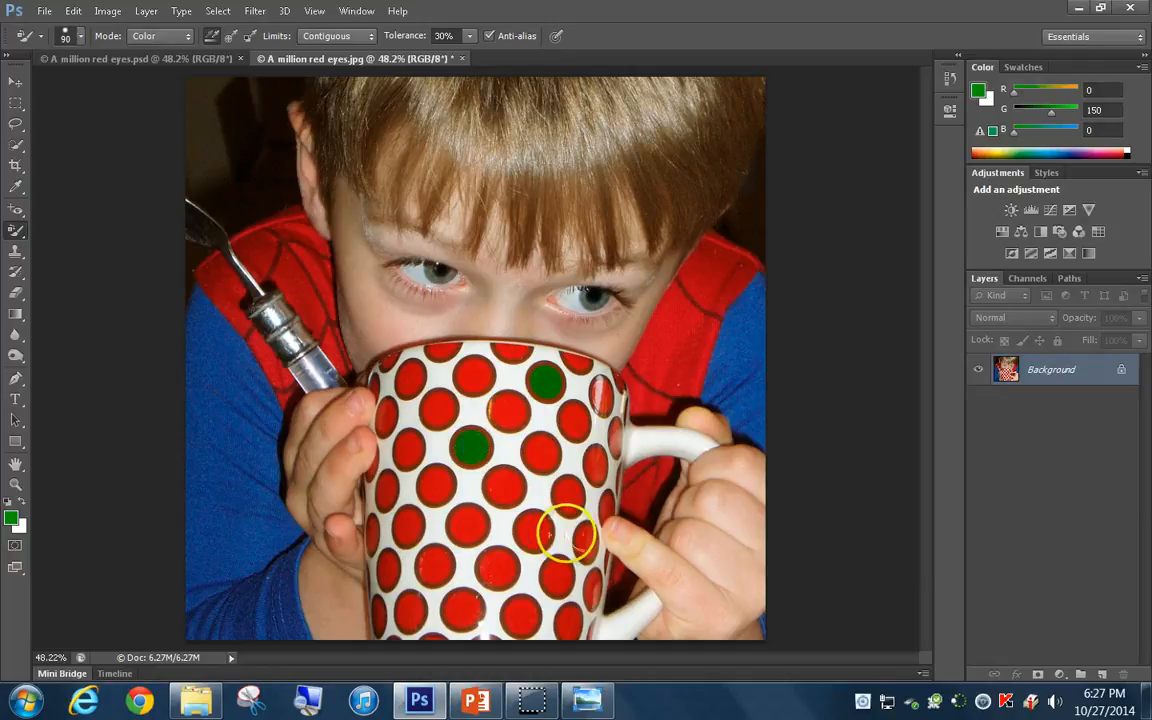
pyautogui.click(534, 528)
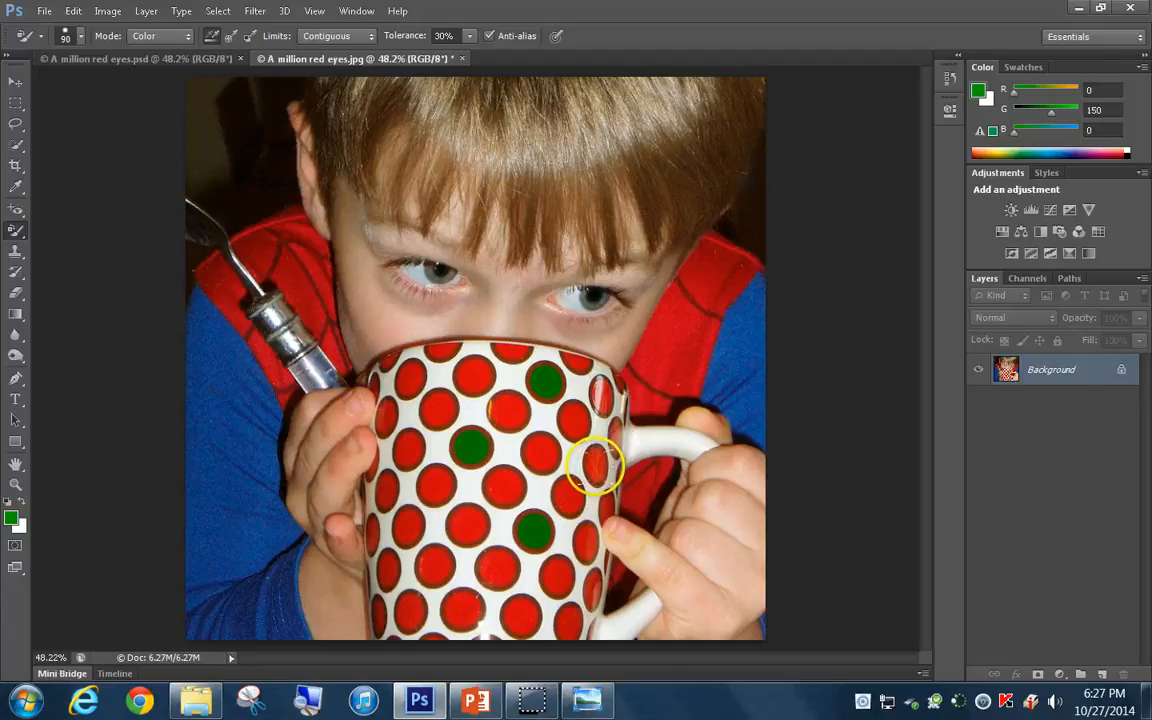
pyautogui.click(596, 466)
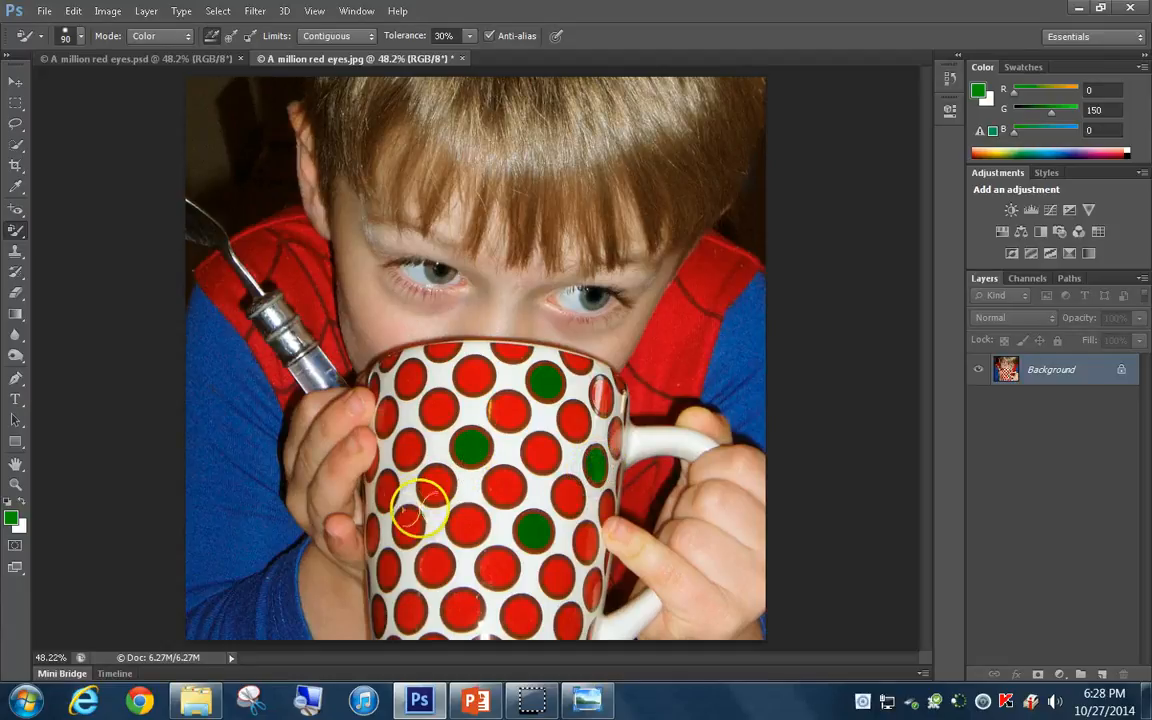
pyautogui.click(408, 523)
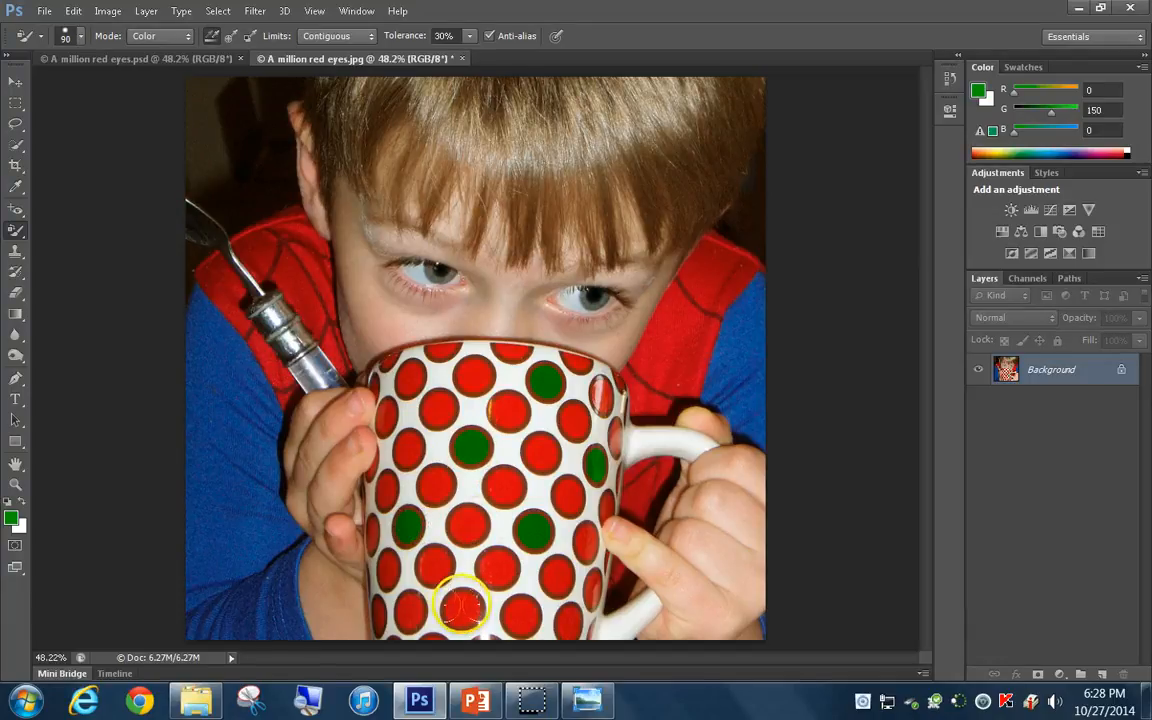
pyautogui.click(461, 606)
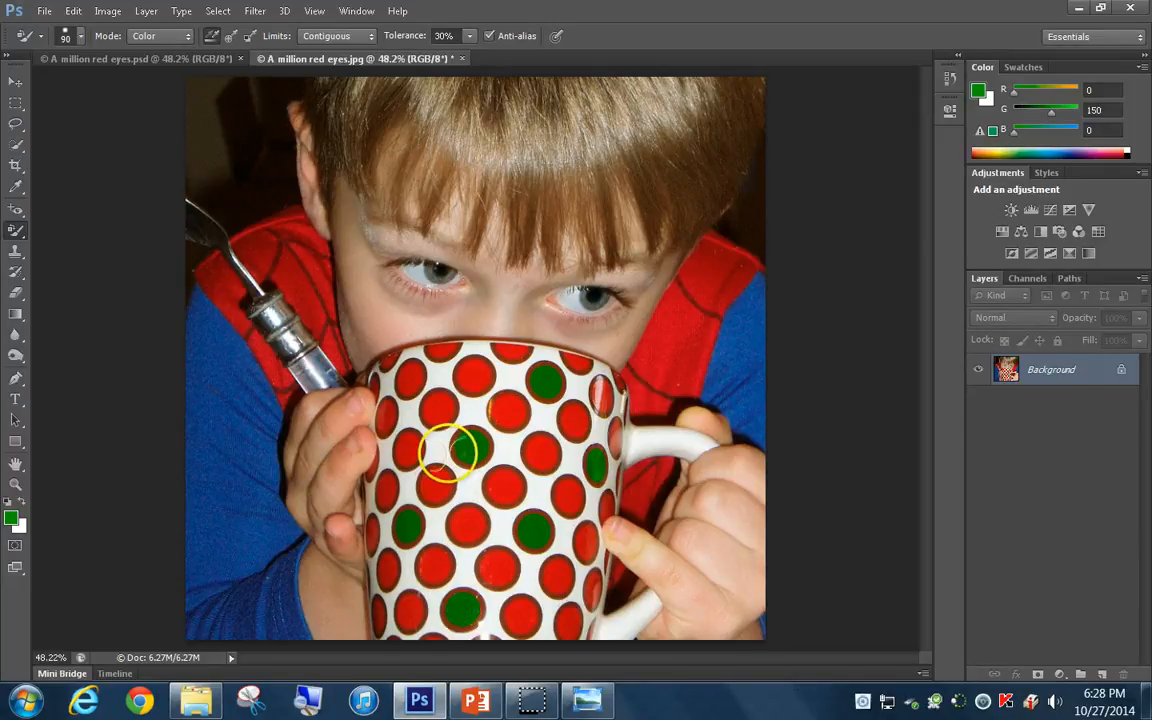
pyautogui.click(410, 378)
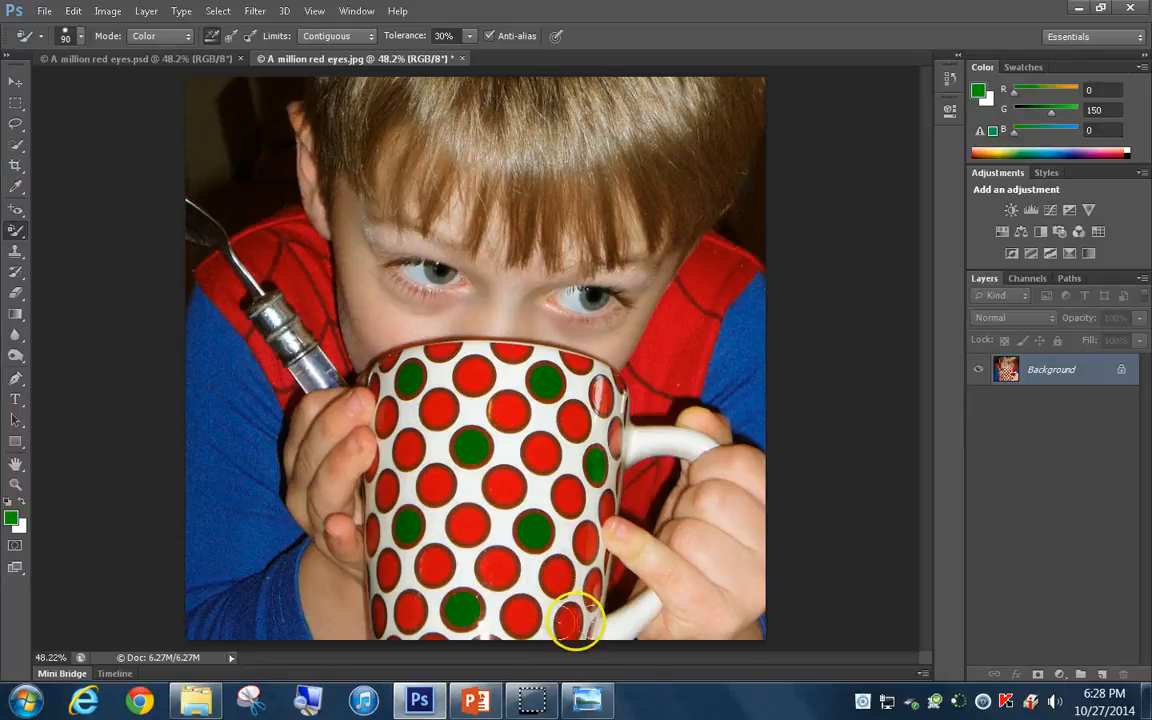
pyautogui.click(570, 622)
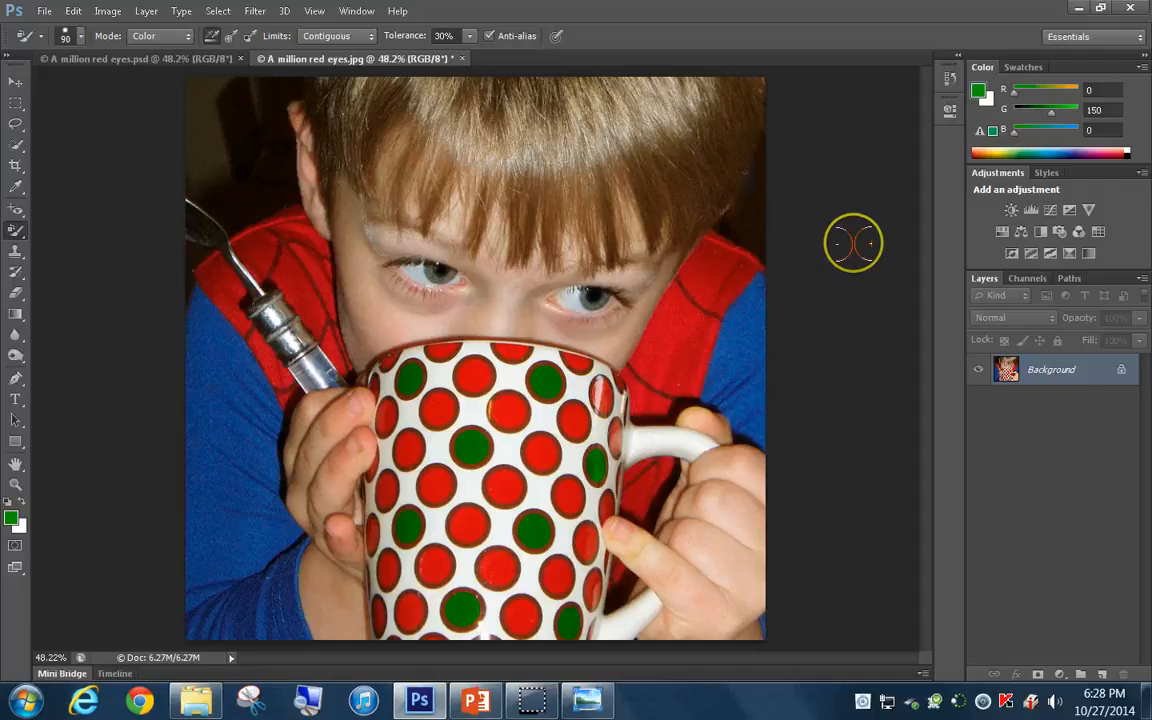
# Step: Set the foreground color to R 160, G 0, B 255 and recolor the red dot between the two upper green dots purple
pyautogui.click(1100, 90)
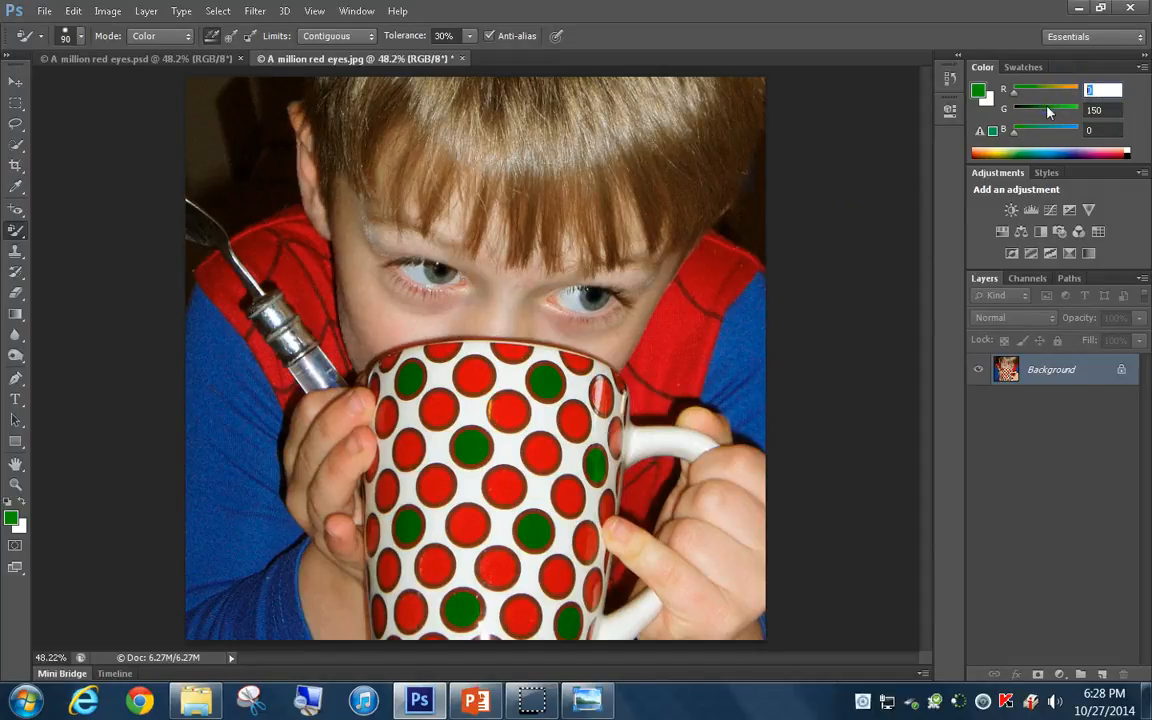
pyautogui.write('160')
pyautogui.click(1100, 110)
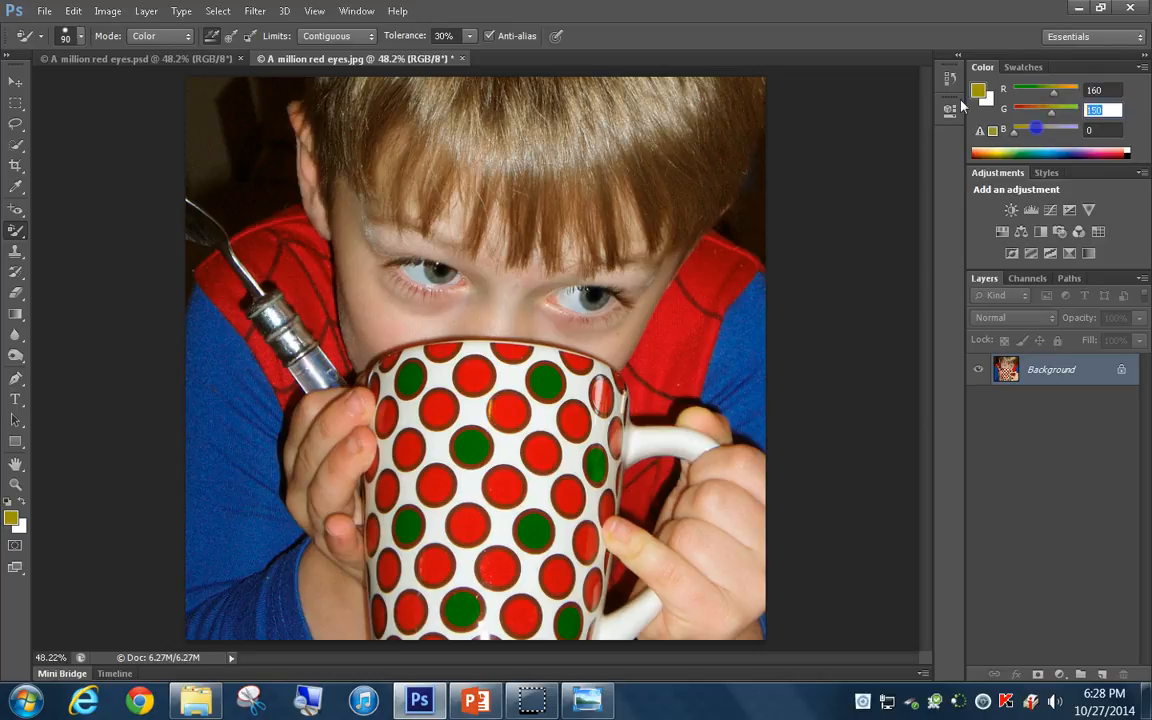
pyautogui.write('0')
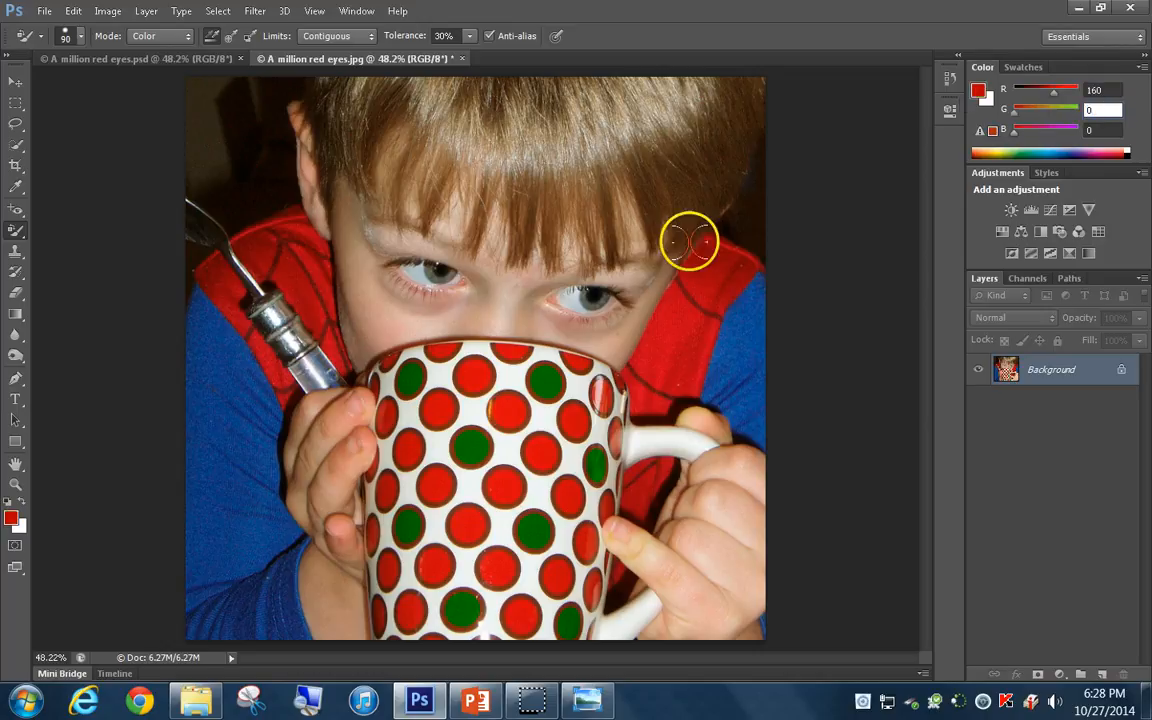
pyautogui.click(1100, 131)
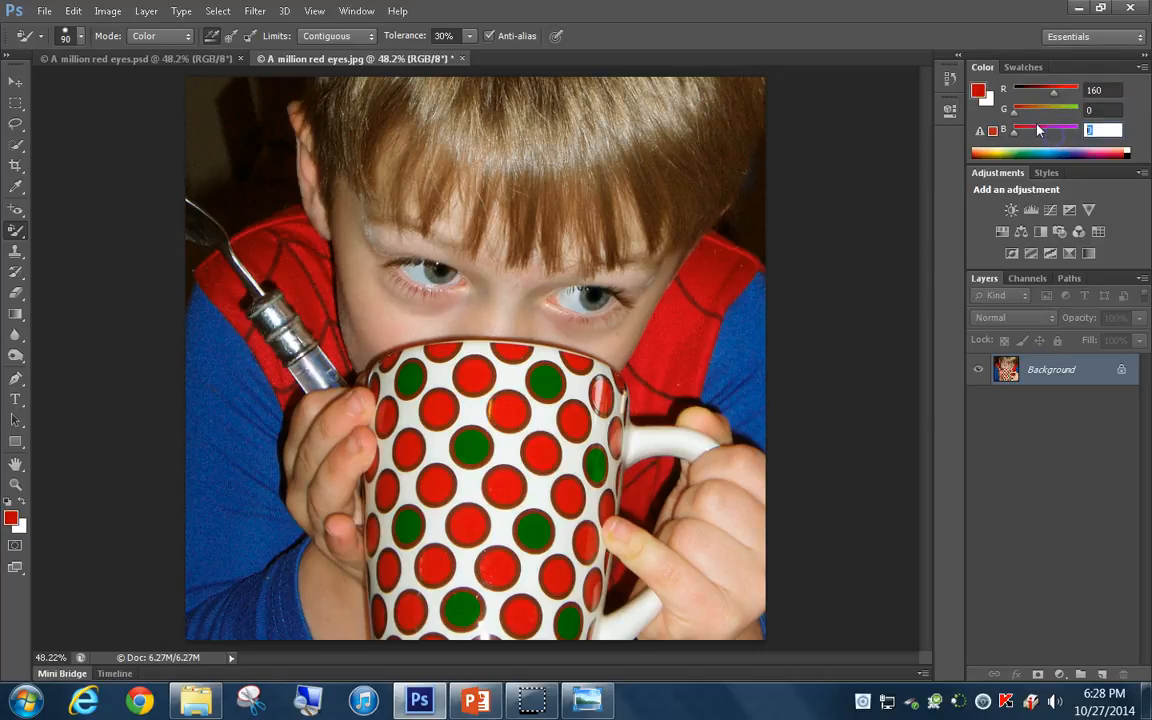
pyautogui.write('255')
pyautogui.press('Return')
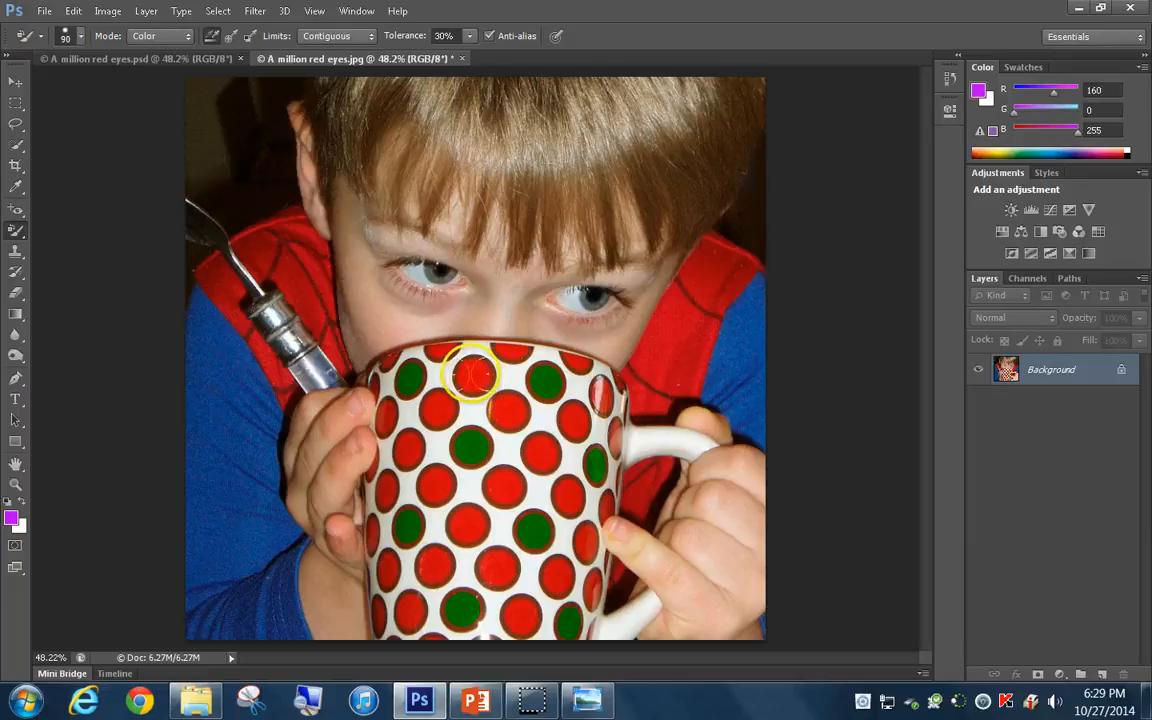
pyautogui.click(472, 374)
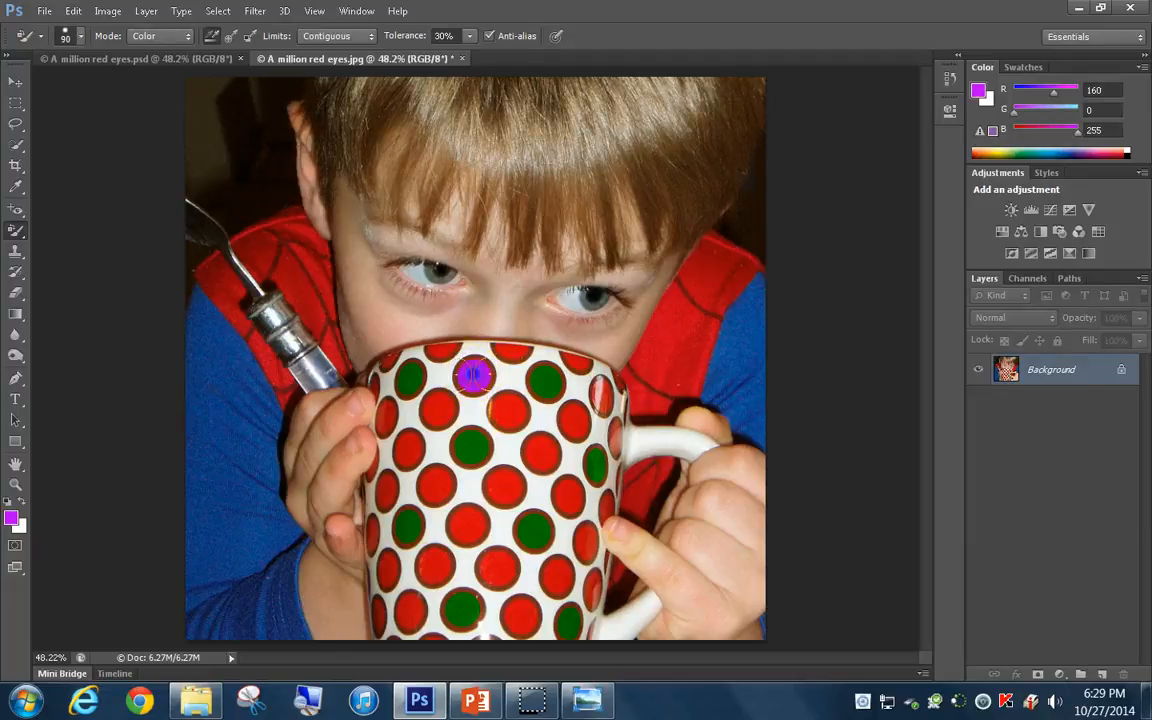
# Step: Recolor six more scattered red dots purple, spread from the mug's upper rows down to its bottom row
pyautogui.click(408, 447)
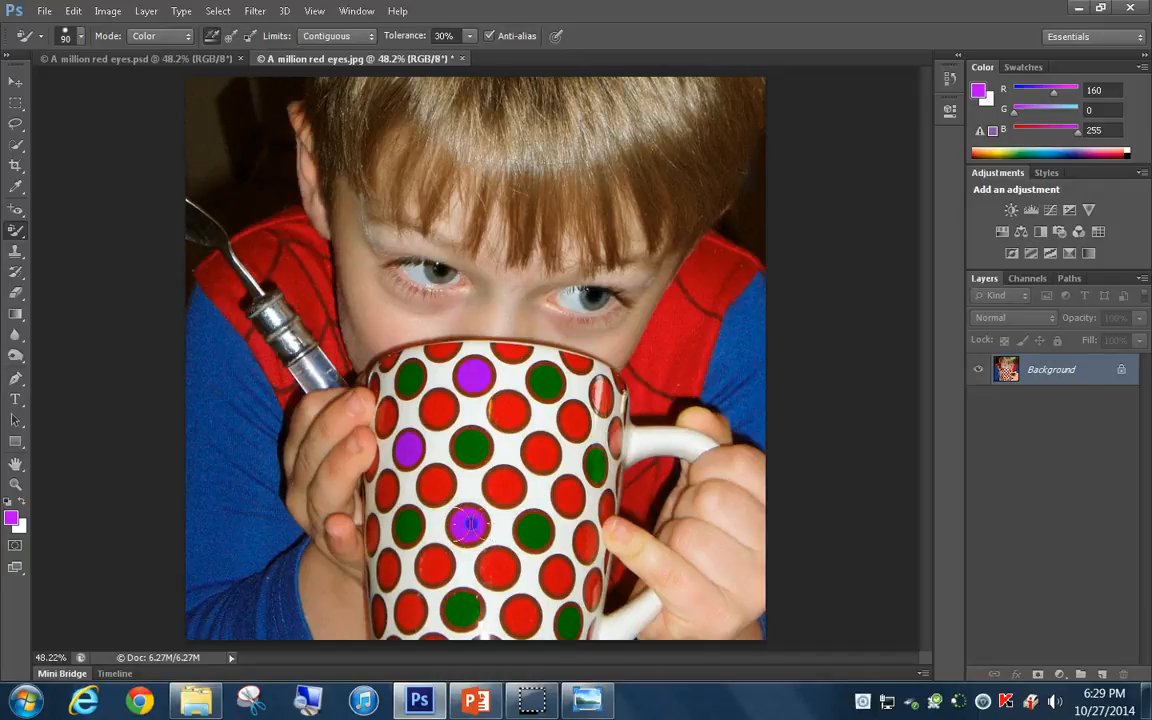
pyautogui.click(541, 455)
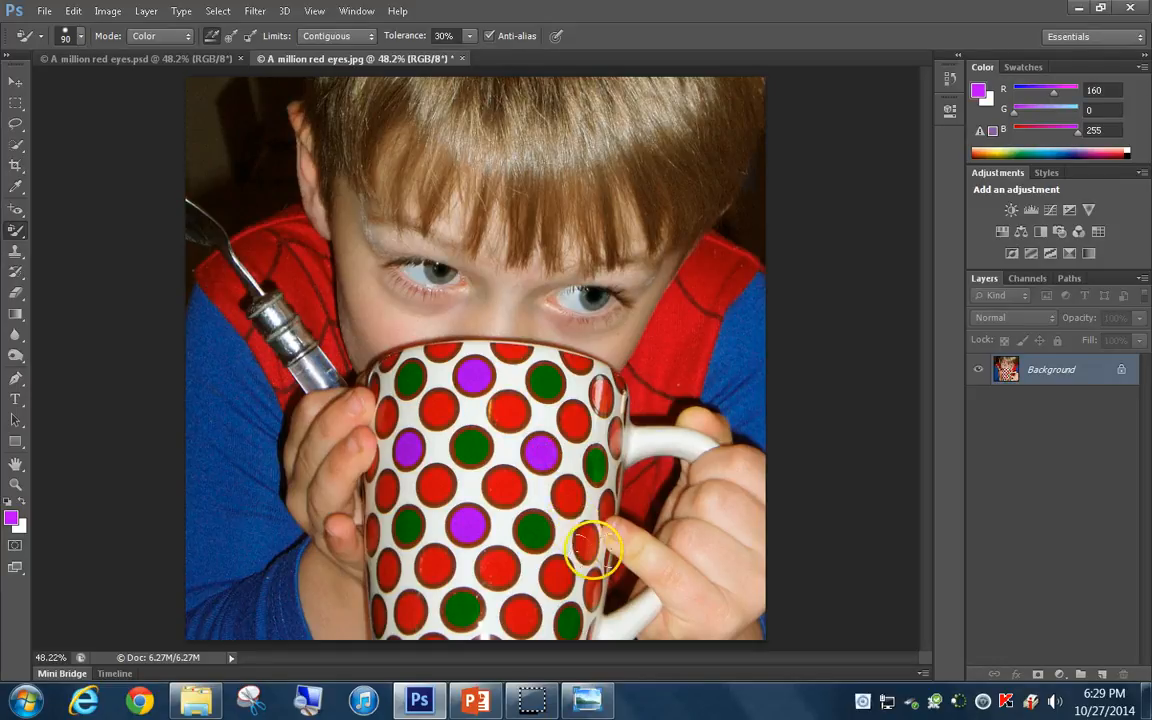
pyautogui.click(585, 543)
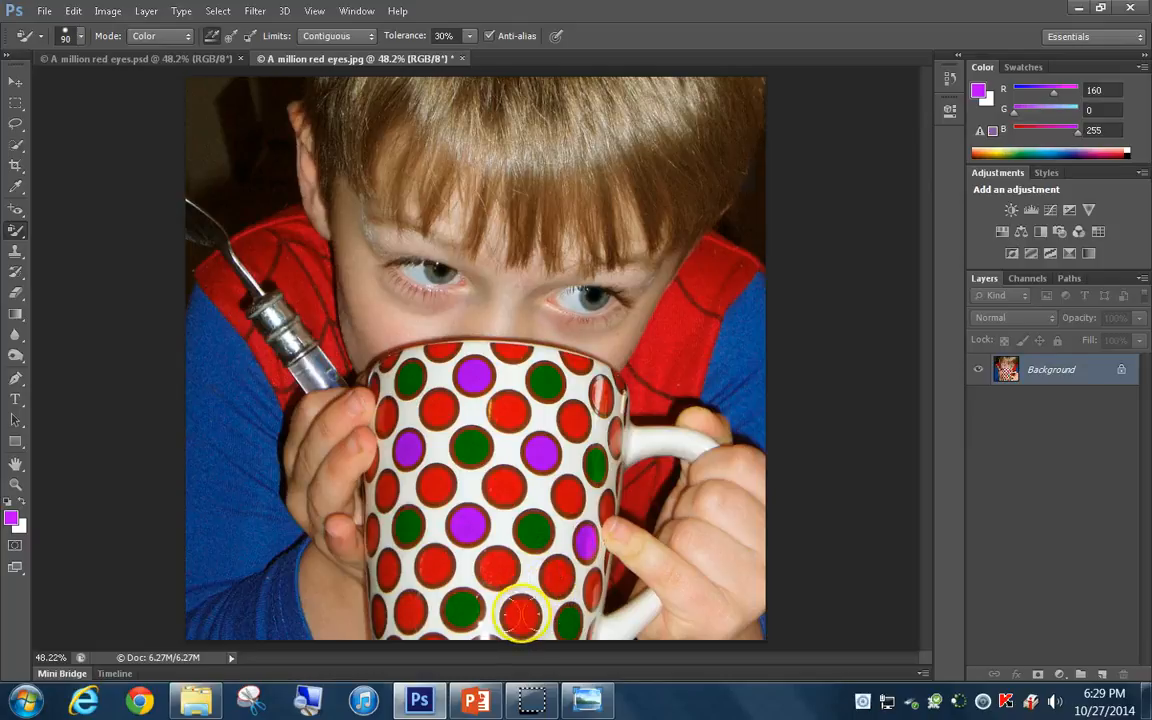
pyautogui.click(521, 614)
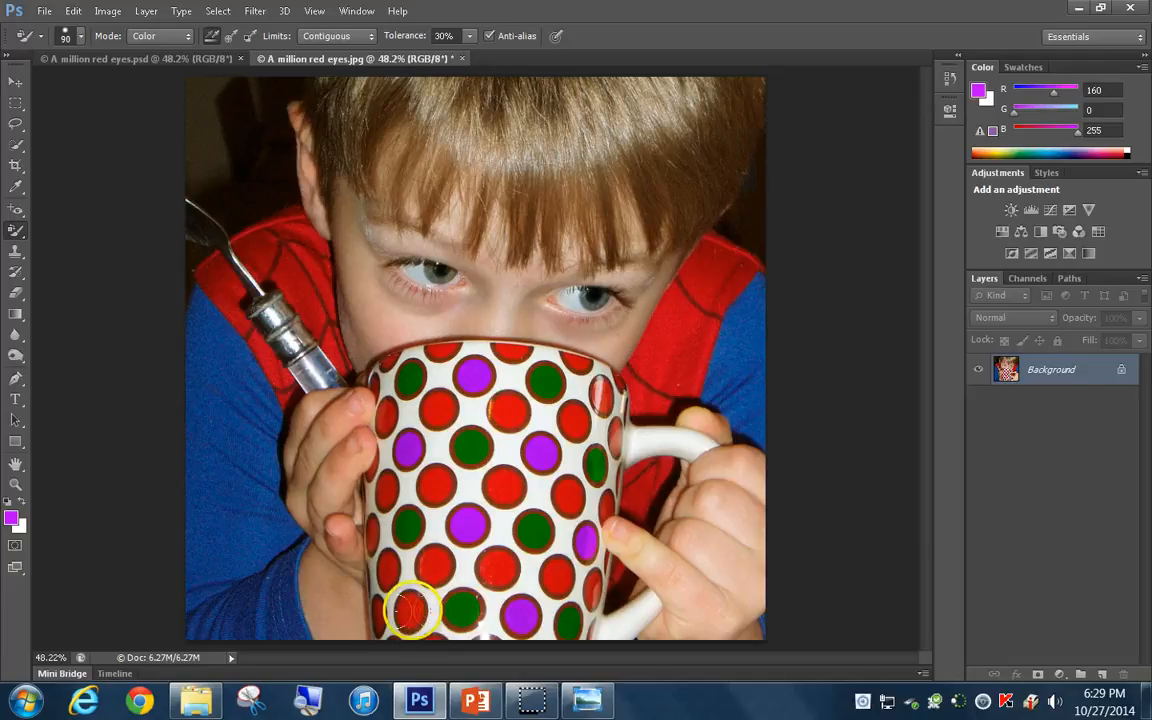
pyautogui.click(412, 608)
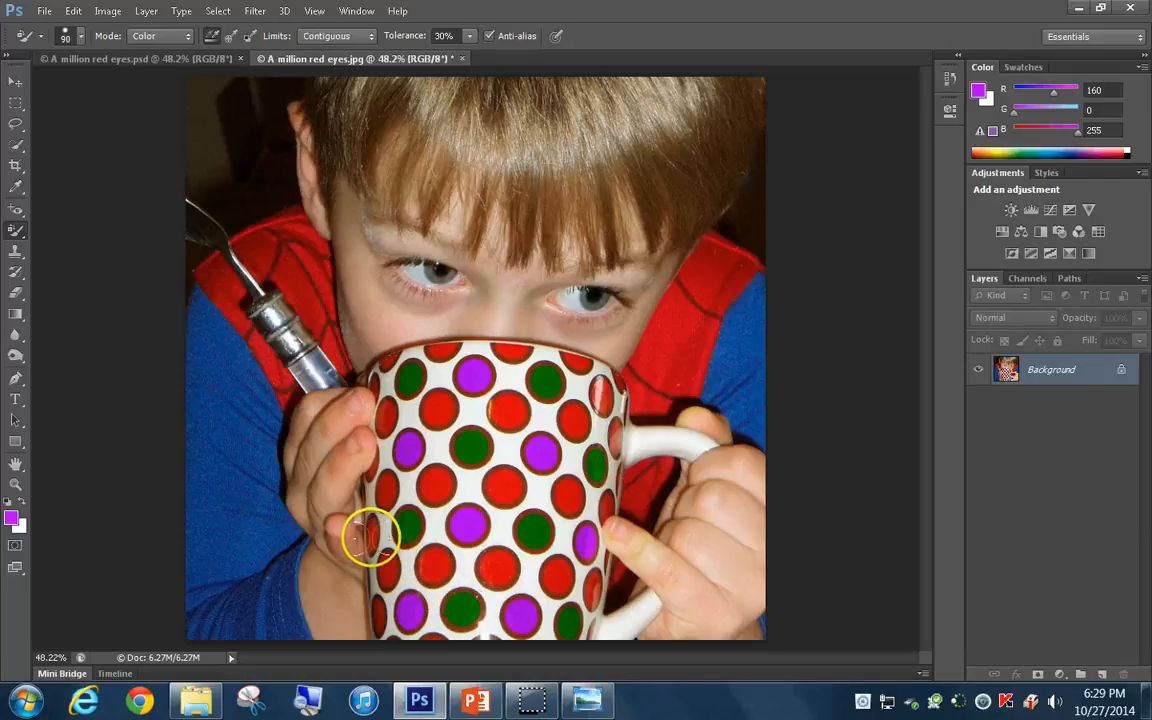
# Step: Lower the tolerance to 20% and recolor the partial red dot at the mug's edge beside the child's fingers purple
pyautogui.click(369, 535)
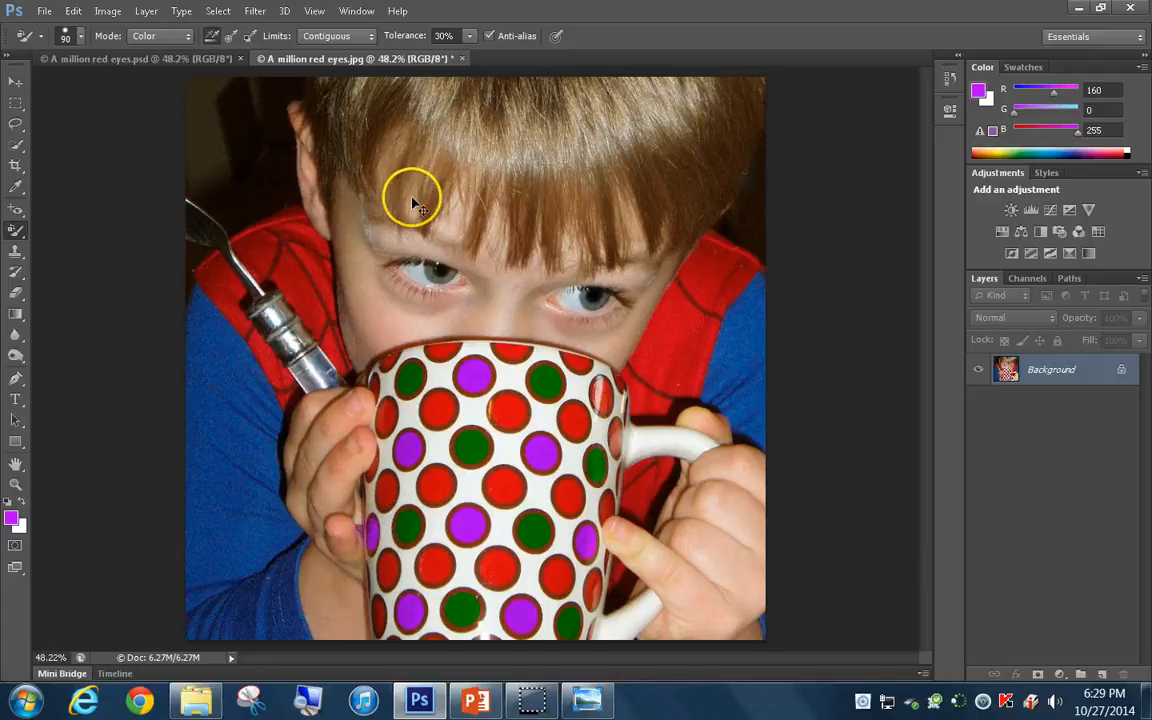
pyautogui.click(459, 36)
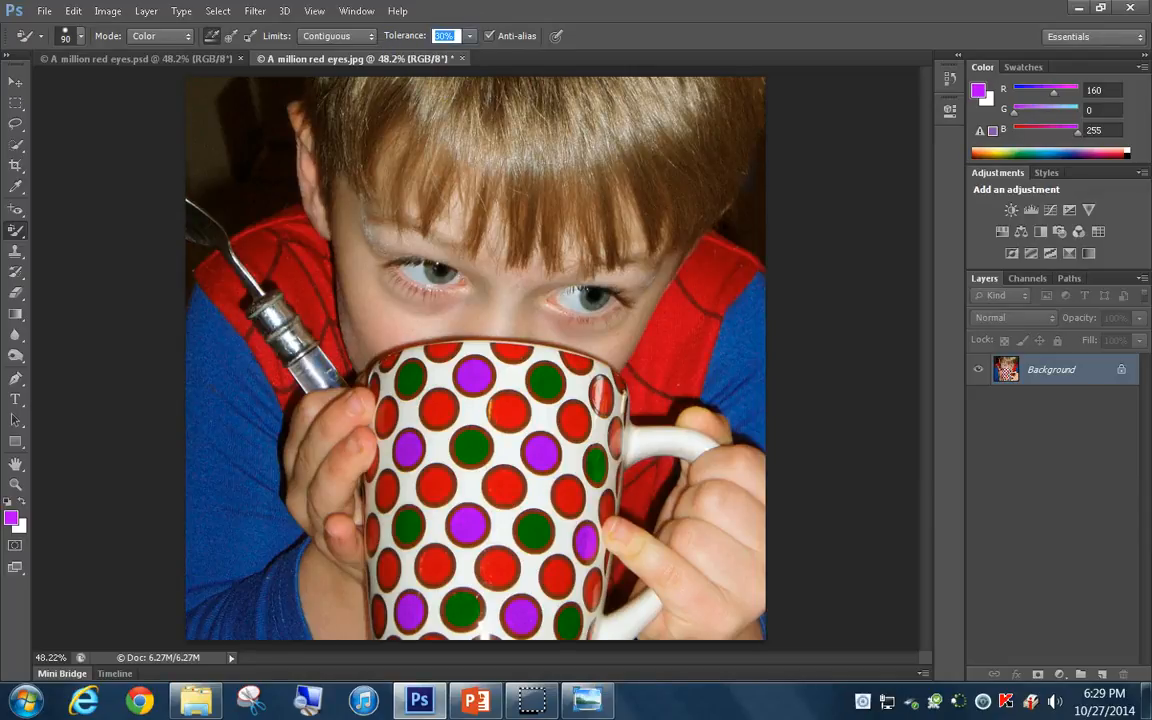
pyautogui.write('20')
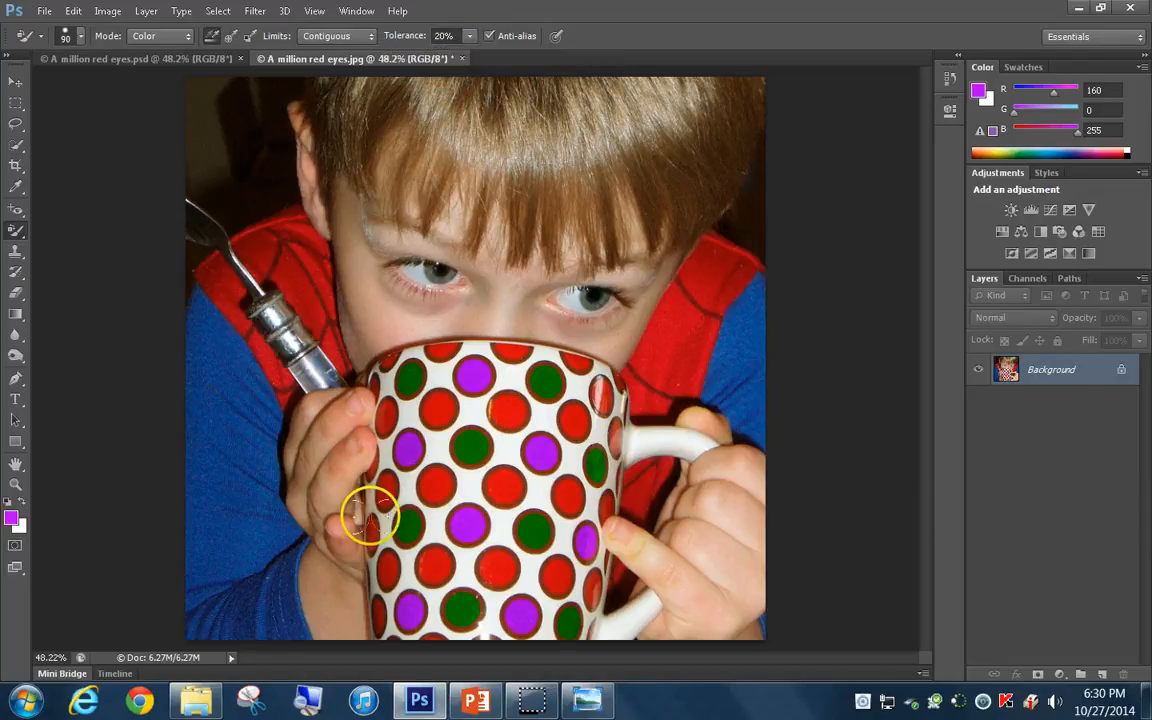
pyautogui.click(372, 530)
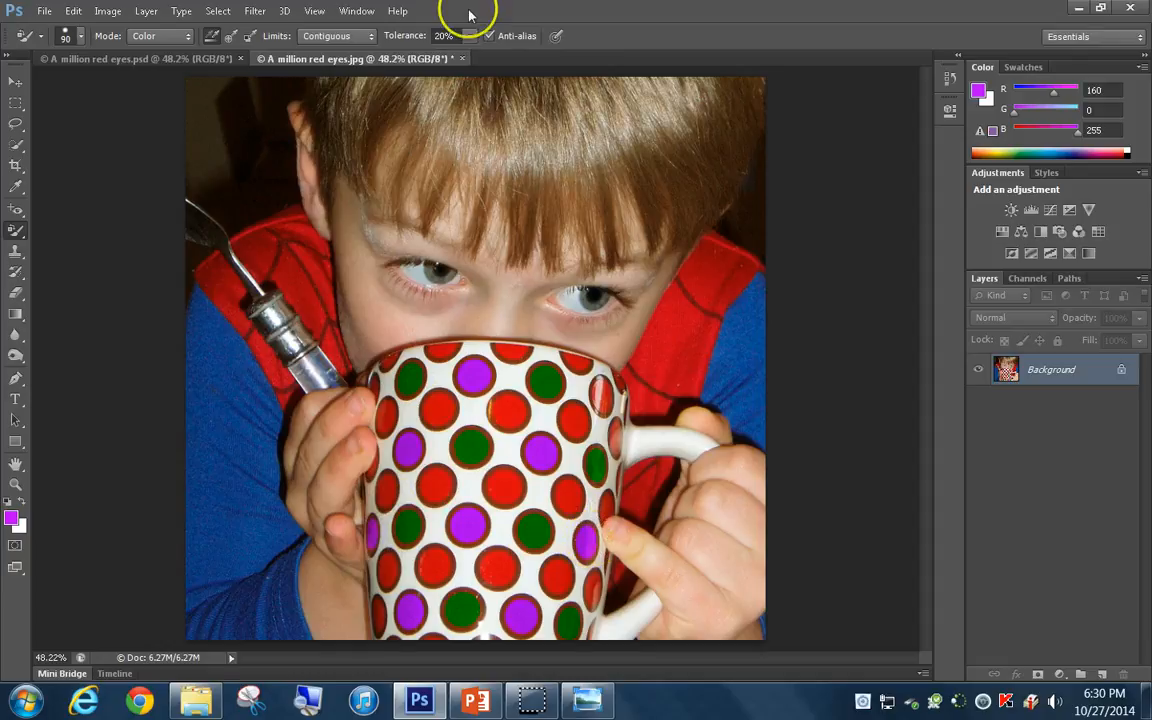
# Step: Switch the Color Replacement tolerance to 30% and back to 20%
pyautogui.moveTo(457, 35); pyautogui.dragTo(399, 52)
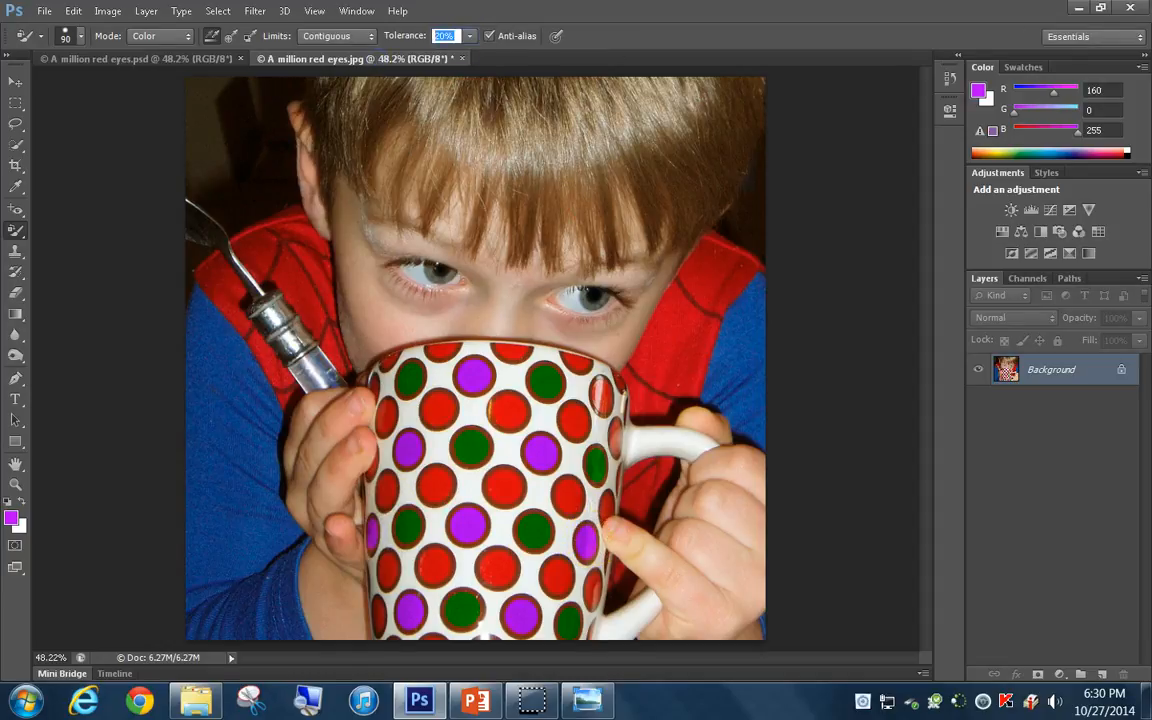
pyautogui.write('30')
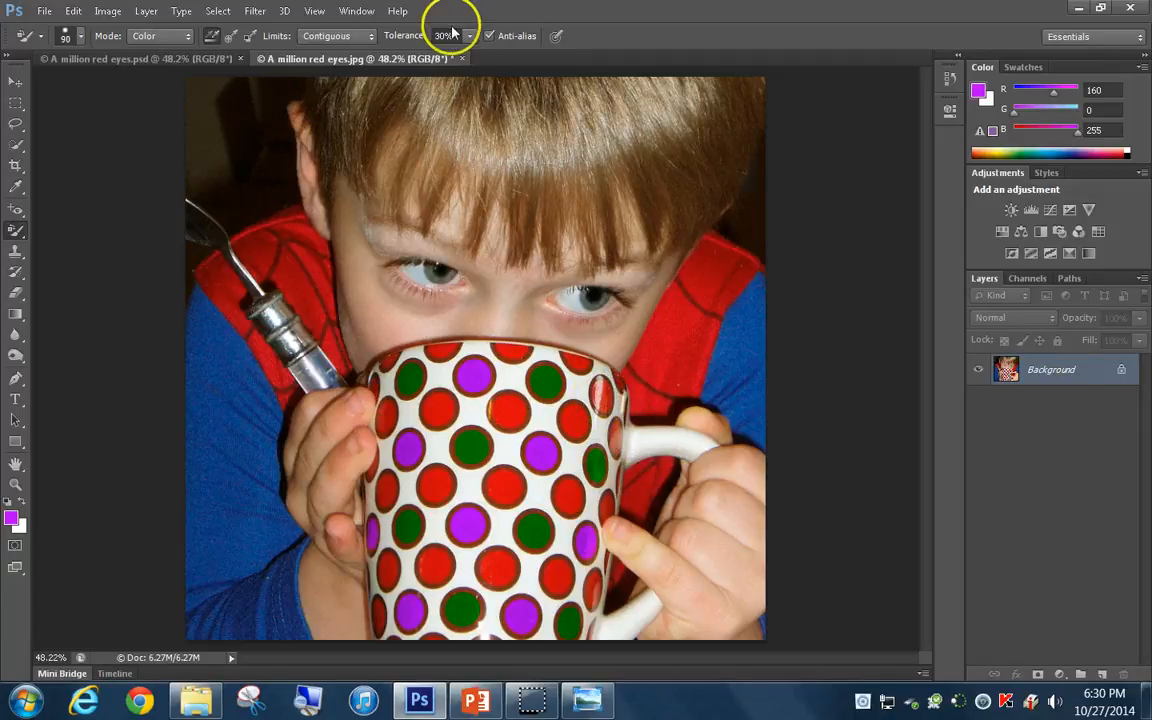
pyautogui.click(393, 37)
pyautogui.write('2')
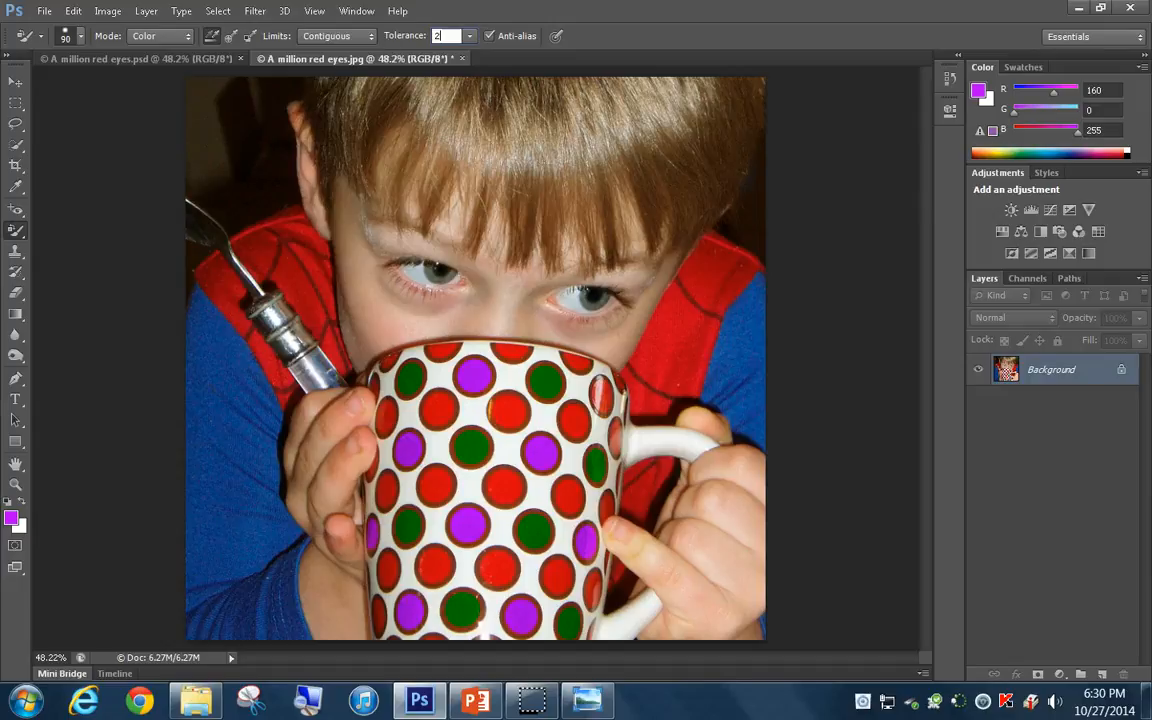
pyautogui.write('0')
pyautogui.press('Return')
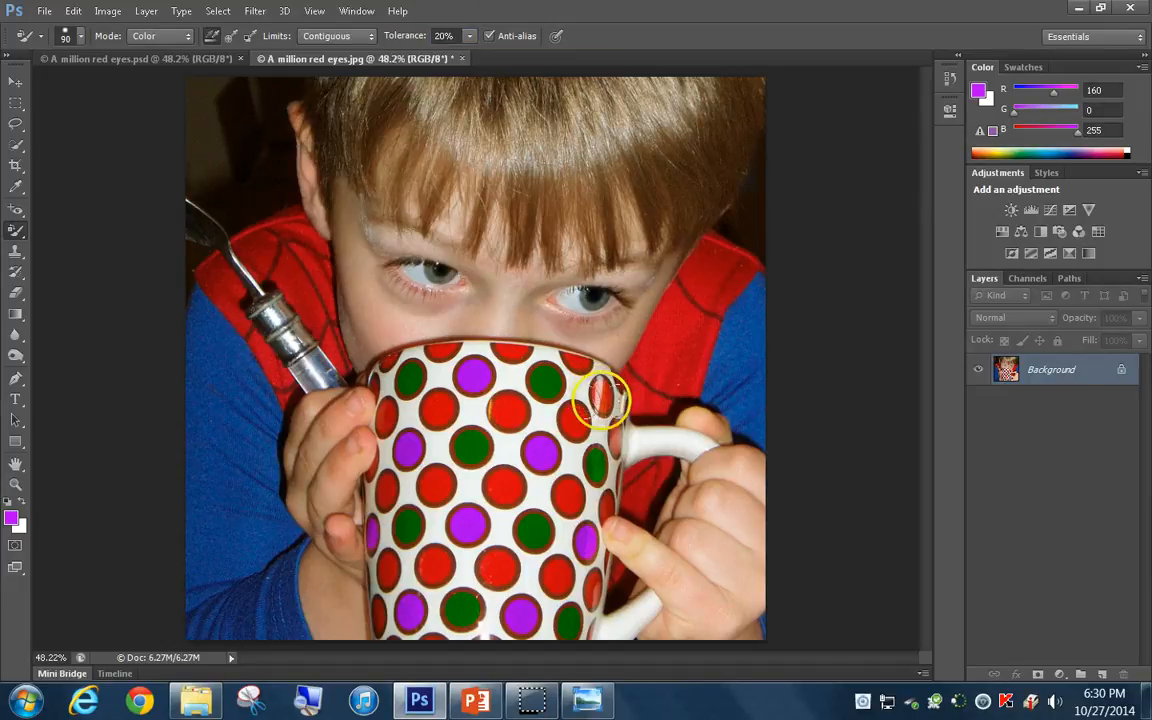
# Step: Set the sampling to Once and recolor the shiny, highlighted red dot near the rim above the mug's handle purple
pyautogui.click(231, 38)
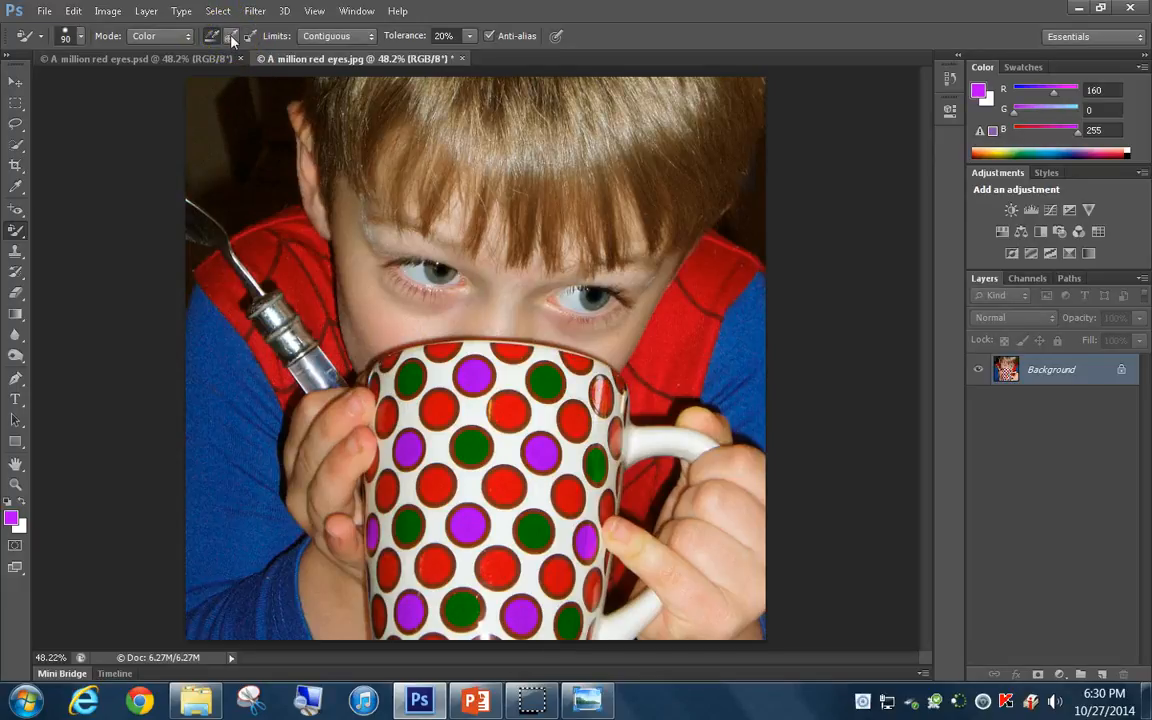
pyautogui.click(232, 39)
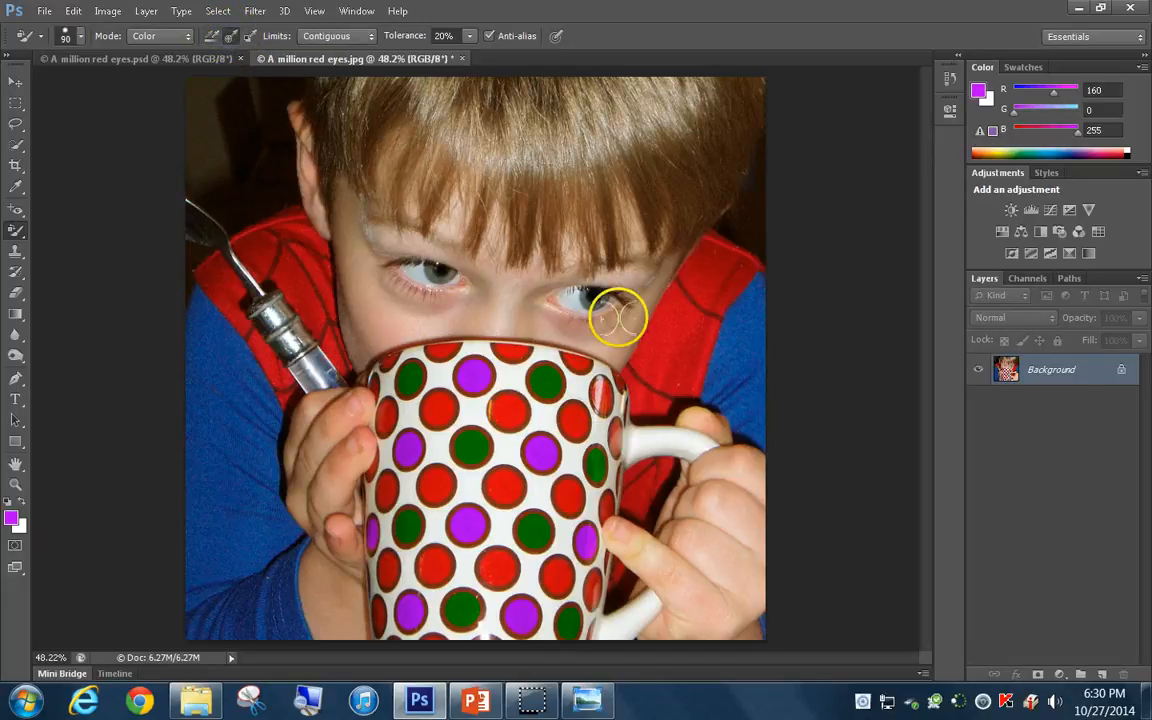
pyautogui.moveTo(621, 389); pyautogui.dragTo(611, 405)
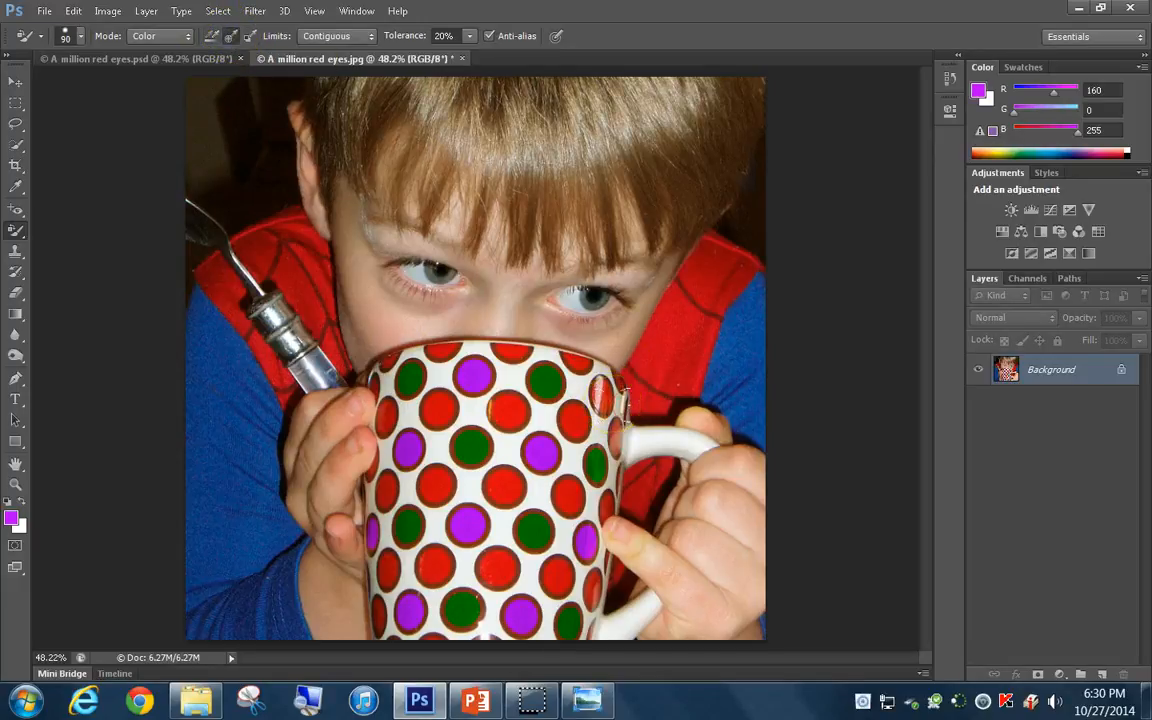
pyautogui.scroll(9, 606, 401)
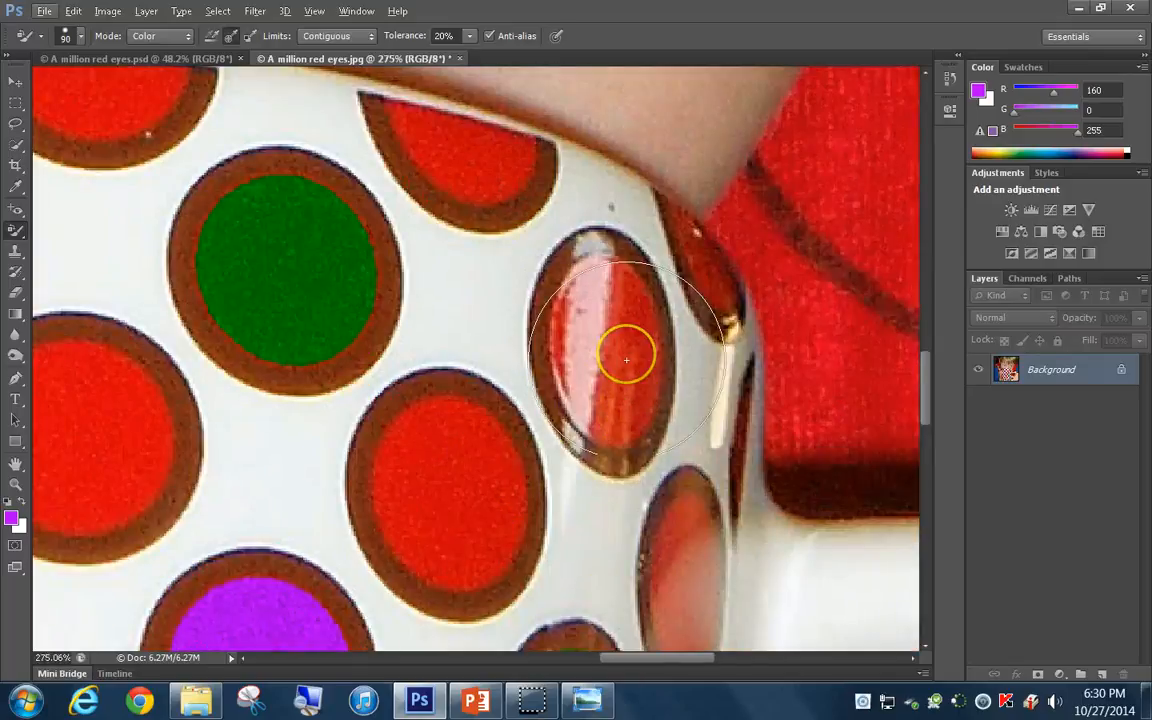
pyautogui.moveTo(626, 360)
pyautogui.mouseDown()
pyautogui.moveTo(620, 320)
pyautogui.moveTo(617, 360)
pyautogui.moveTo(555, 327)
pyautogui.moveTo(561, 377)
pyautogui.moveTo(570, 340)
pyautogui.moveTo(609, 365)
pyautogui.moveTo(597, 373)
pyautogui.moveTo(619, 409)
pyautogui.moveTo(640, 375)
pyautogui.moveTo(608, 306)
pyautogui.moveTo(632, 311)
pyautogui.moveTo(575, 295)
pyautogui.moveTo(553, 335)
pyautogui.moveTo(562, 361)
pyautogui.moveTo(638, 424)
pyautogui.moveTo(635, 437)
pyautogui.mouseUp()
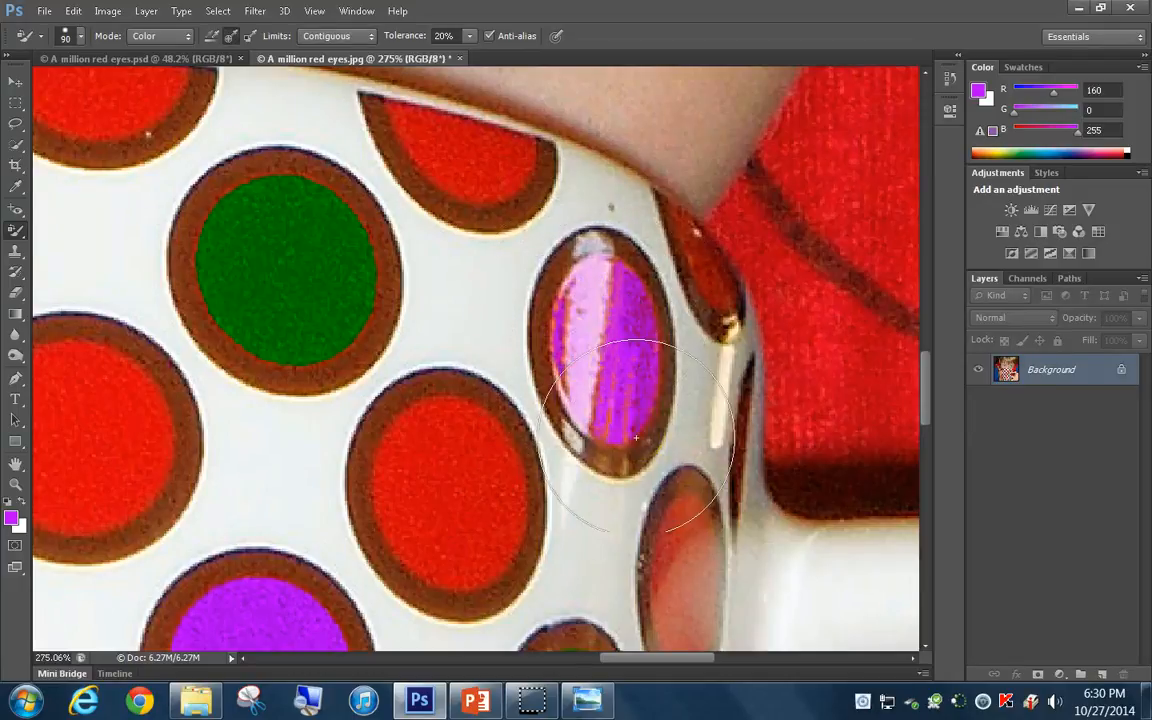
pyautogui.hotkey('ctrl', '0')
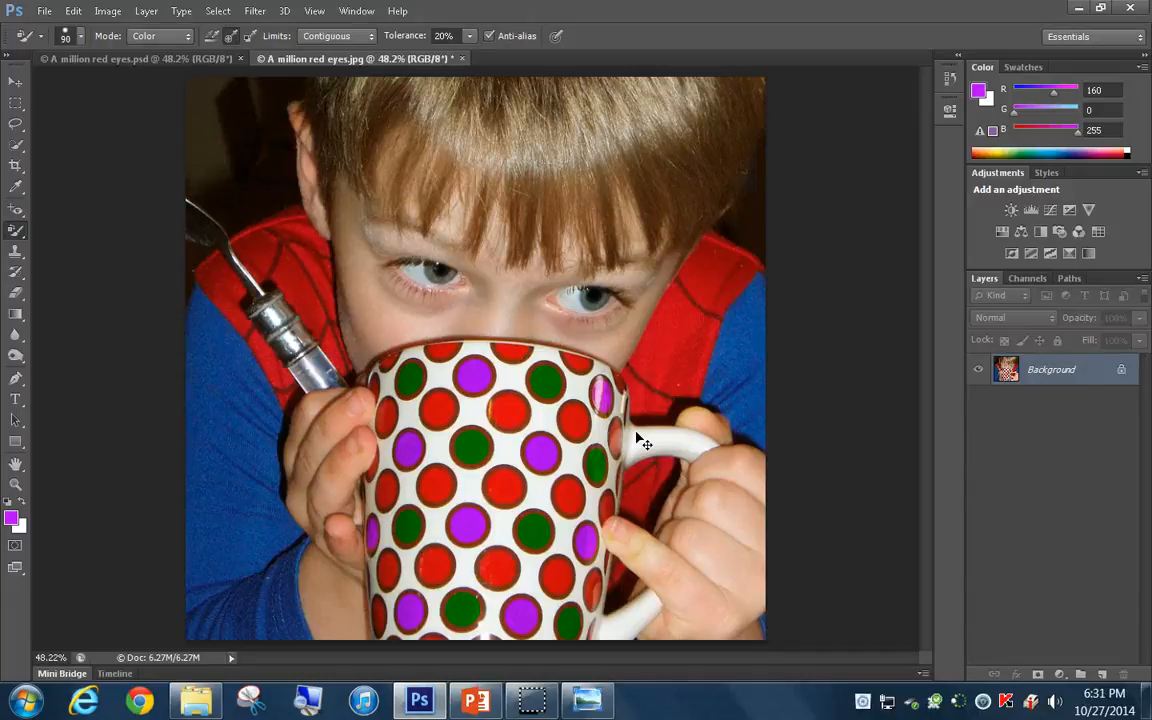
# Step: Set the foreground color to a blue of R 38, G 0, B 236
pyautogui.click(668, 463)
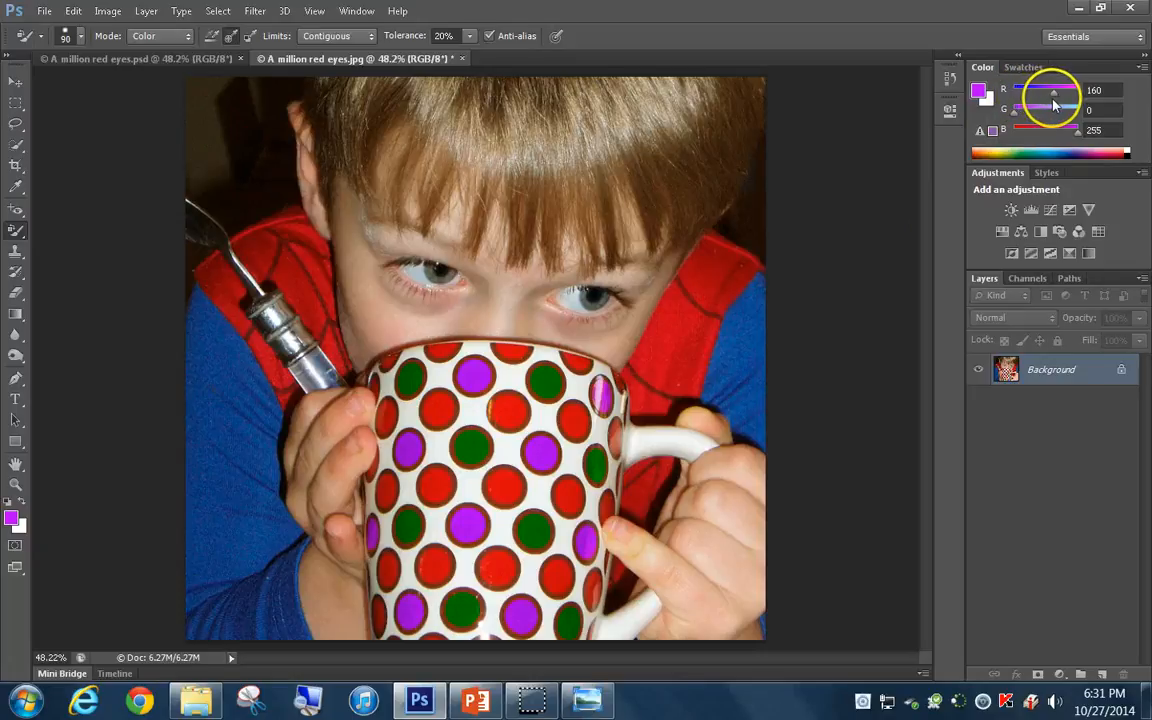
pyautogui.moveTo(1053, 96); pyautogui.dragTo(1024, 96)
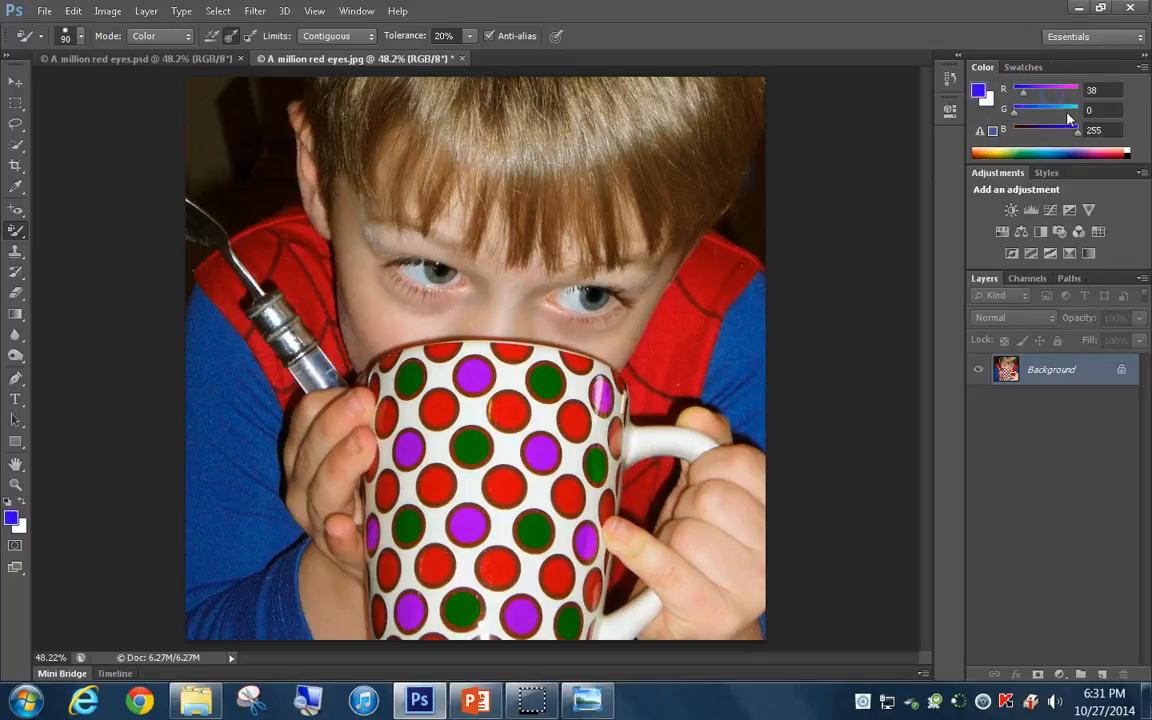
pyautogui.moveTo(1077, 129); pyautogui.dragTo(1076, 131)
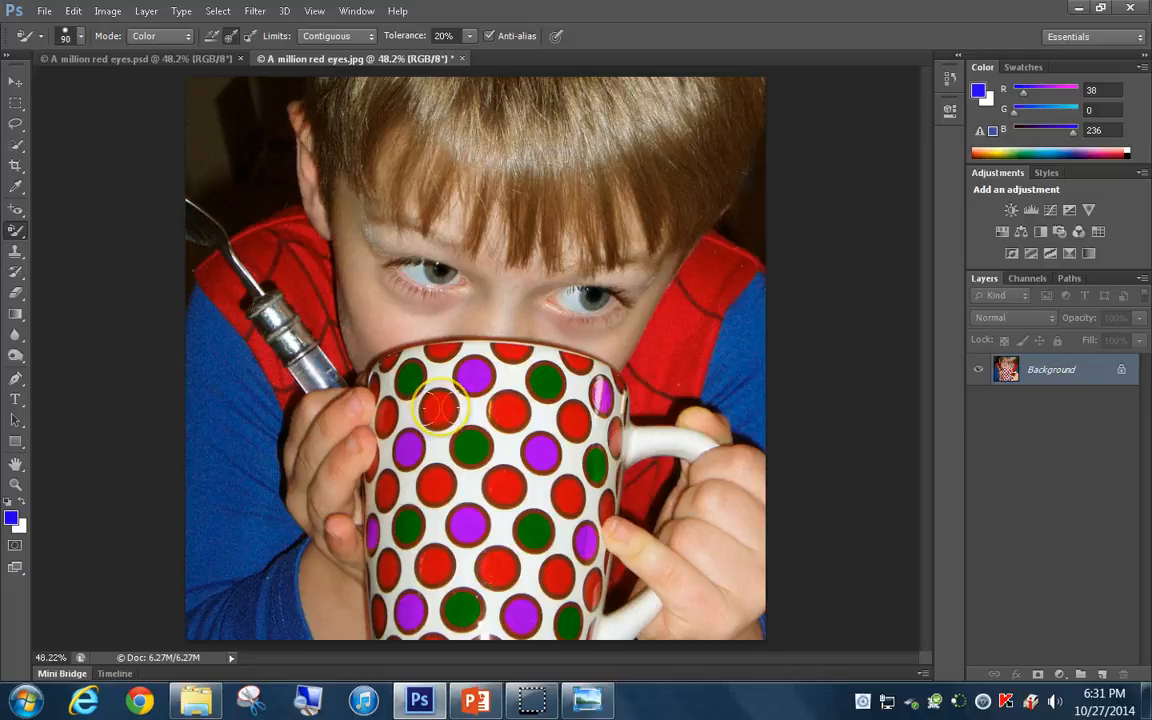
# Step: Try recoloring red dots on the spoon side of the mug blue at 20% tolerance
pyautogui.click(439, 408)
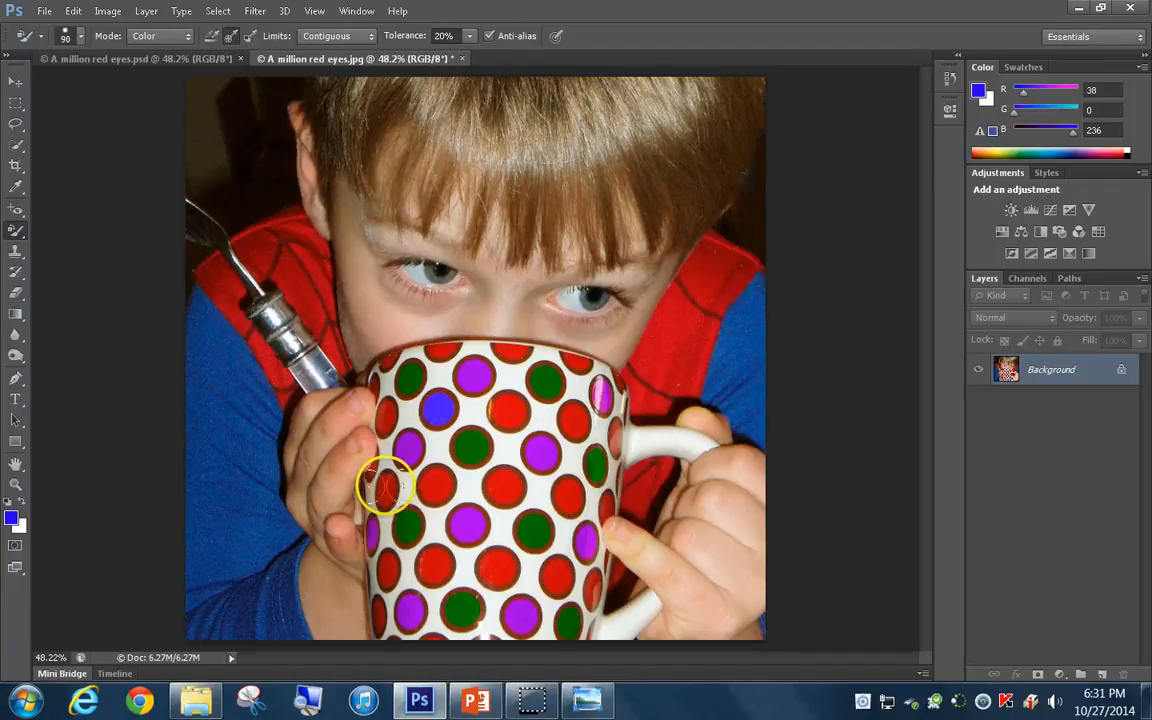
pyautogui.click(386, 487)
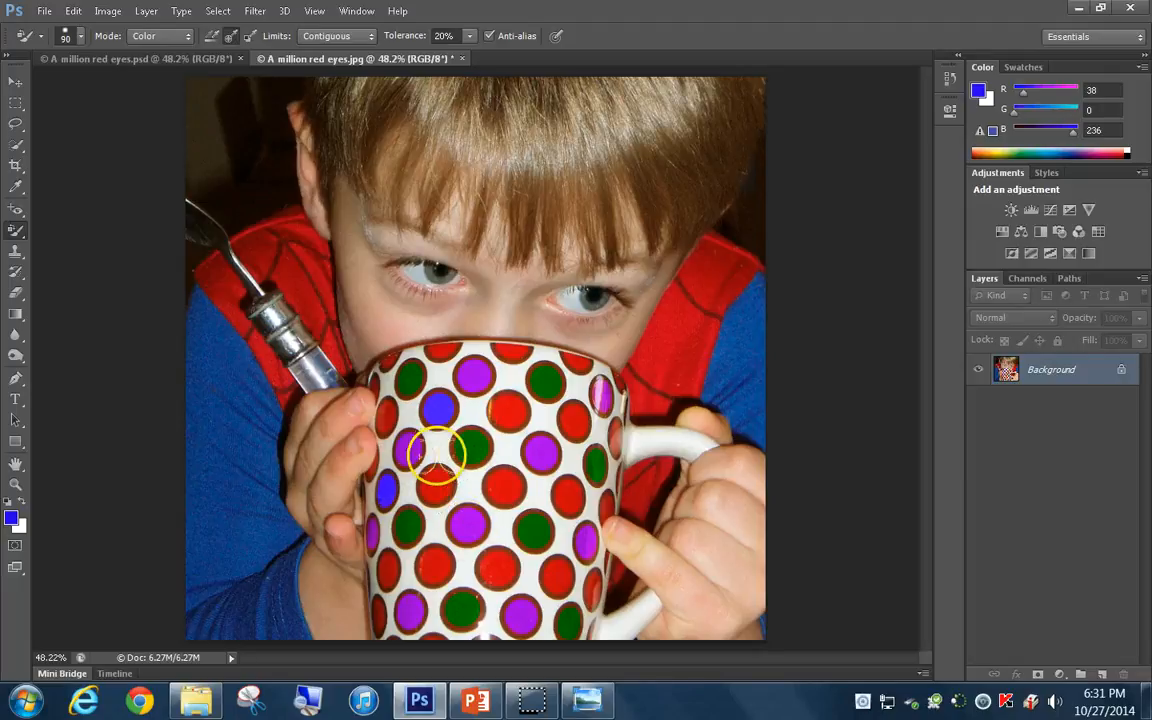
pyautogui.moveTo(398, 508); pyautogui.dragTo(388, 492)
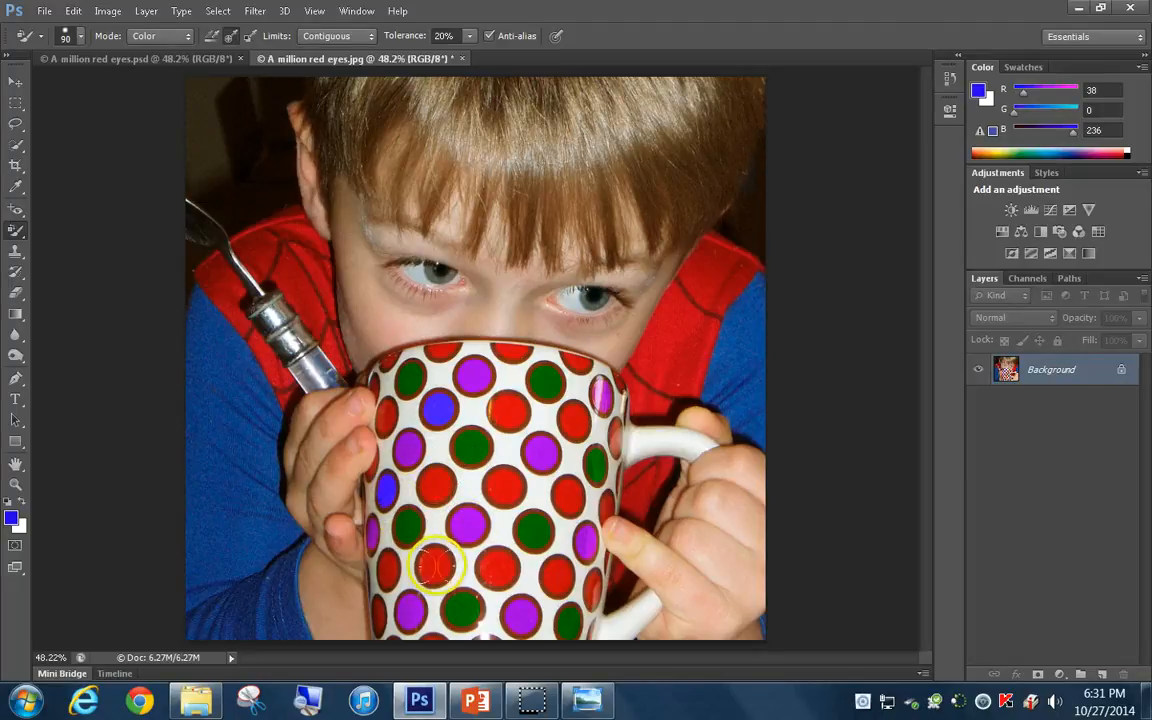
pyautogui.click(435, 566)
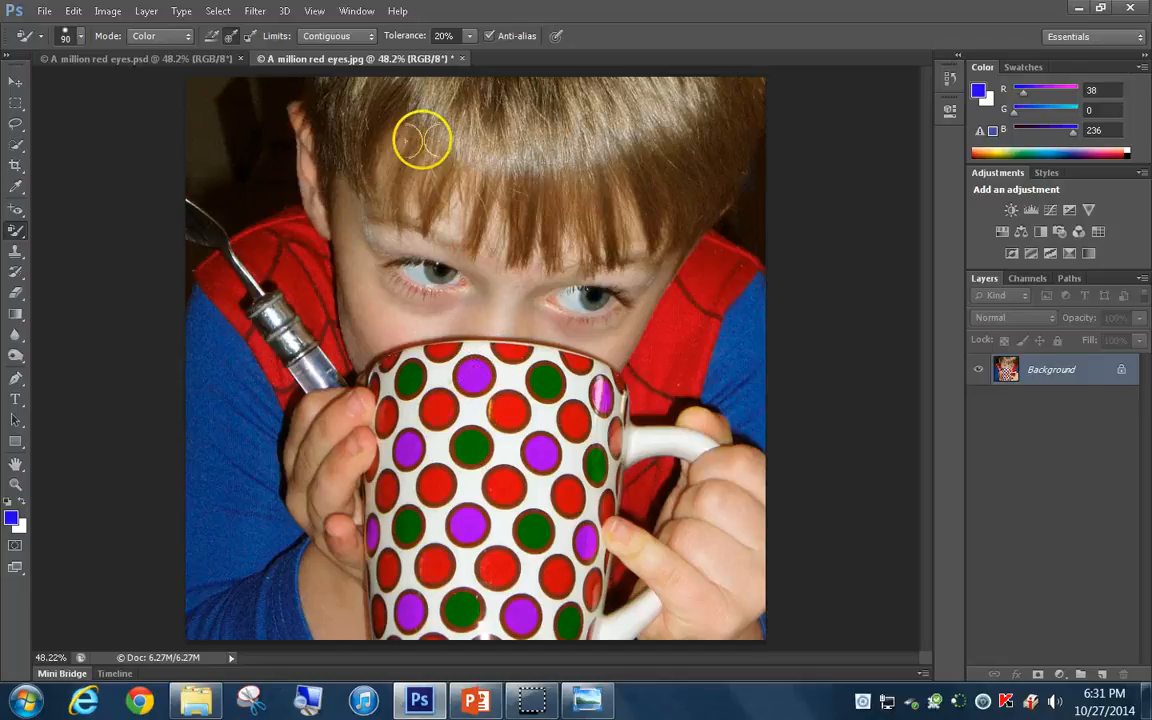
# Step: Raise the tolerance to 30% and recolor six scattered red dots across the mug blue
pyautogui.click(398, 38)
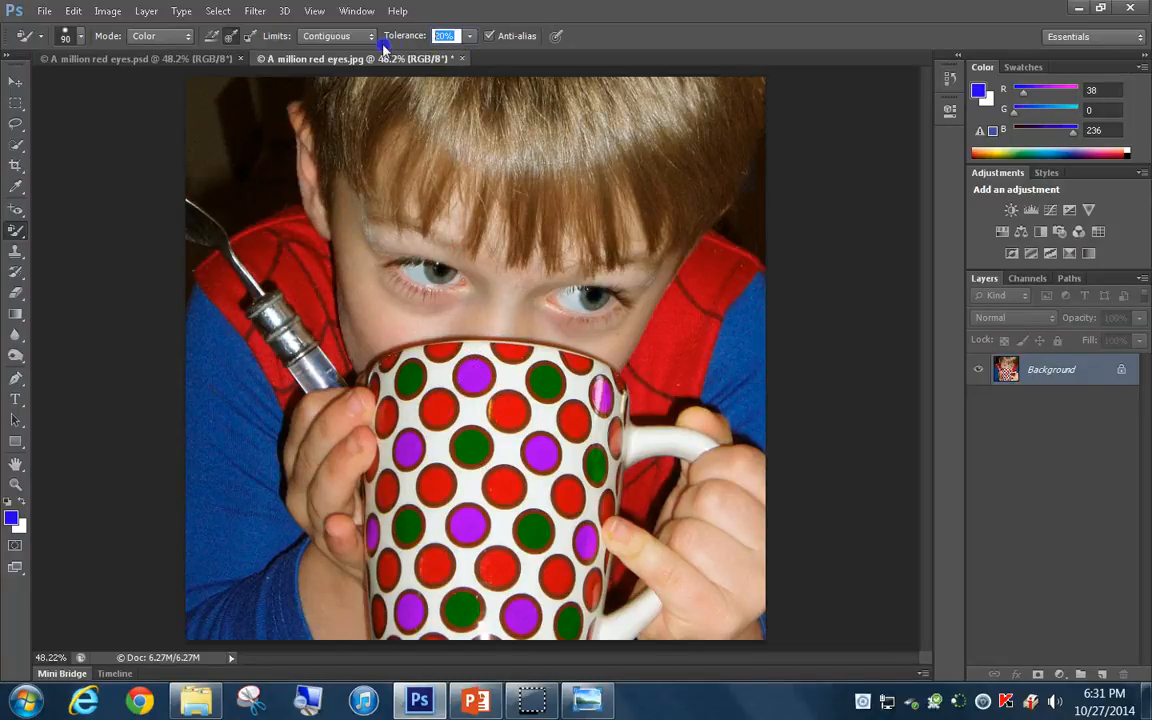
pyautogui.write('30')
pyautogui.press('Return')
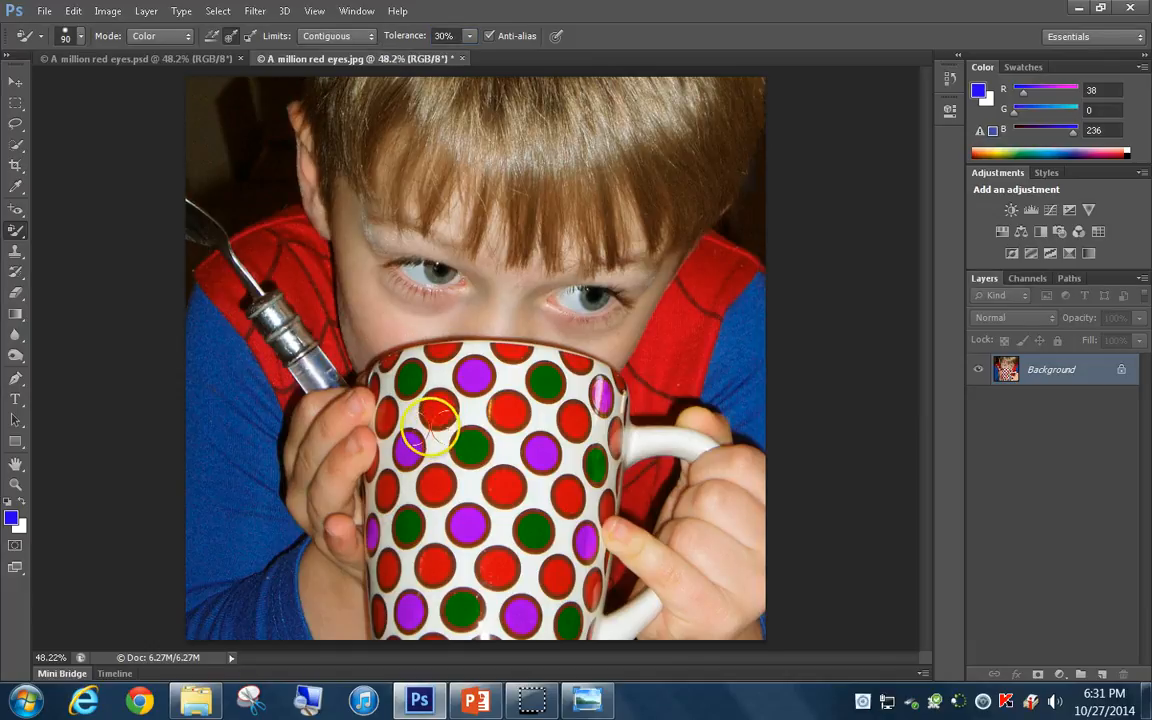
pyautogui.click(440, 408)
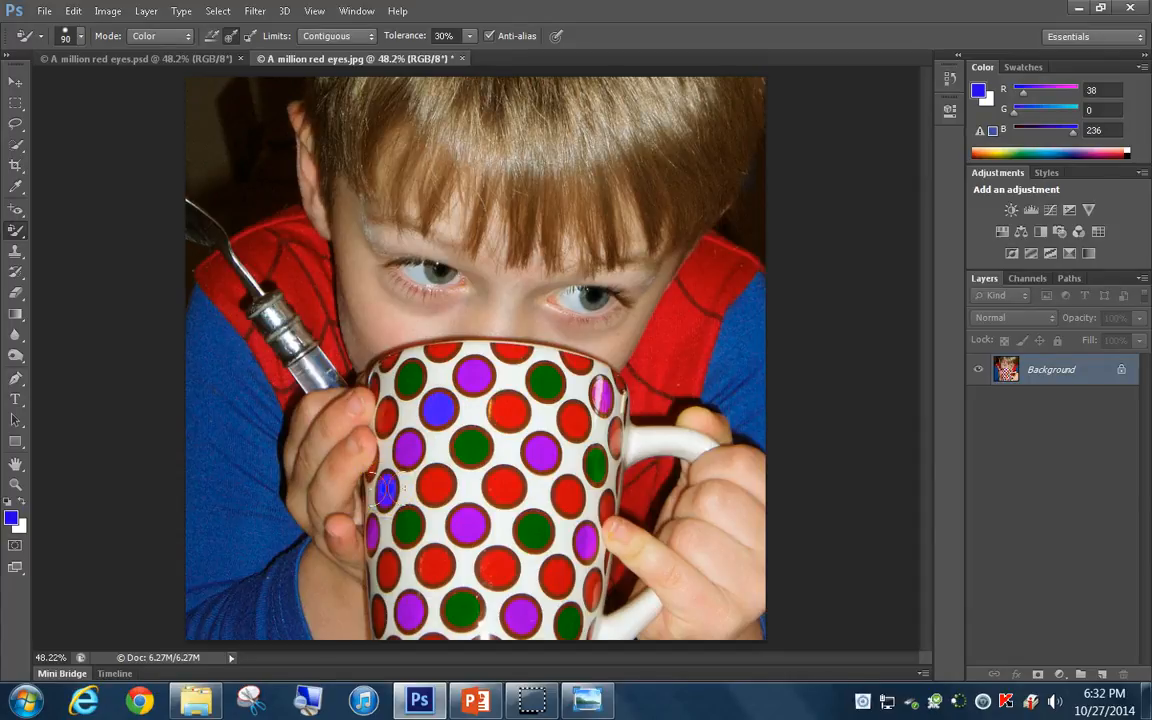
pyautogui.click(433, 563)
pyautogui.click(435, 566)
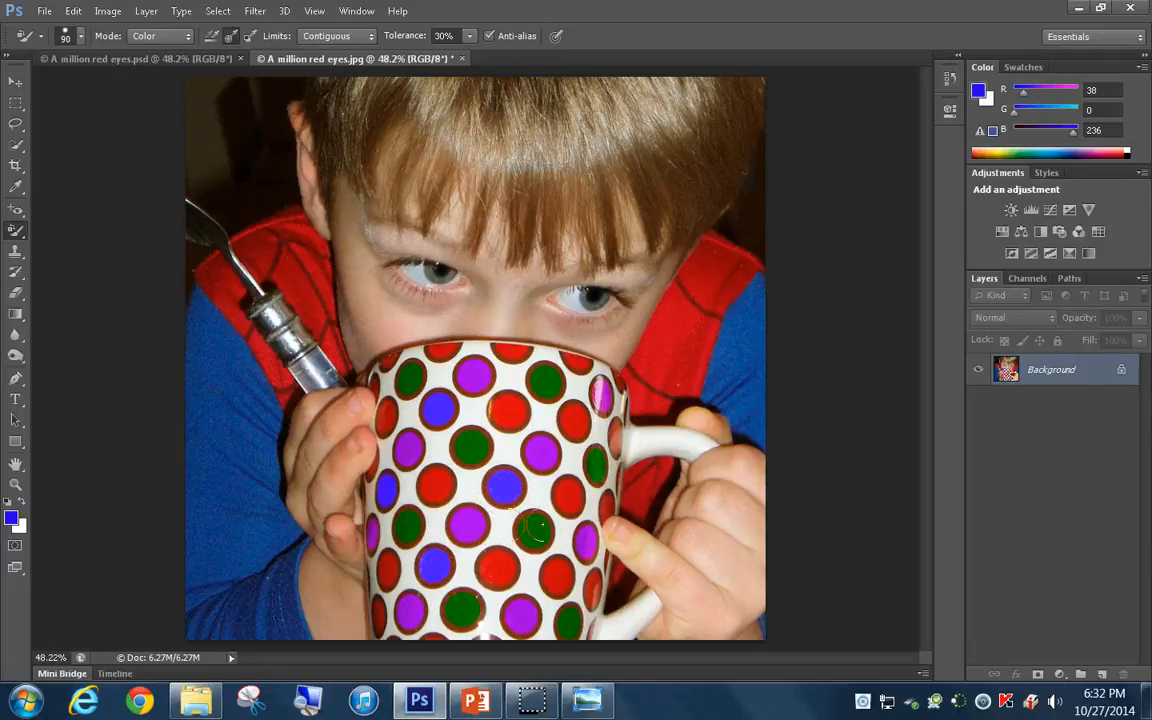
pyautogui.click(600, 440)
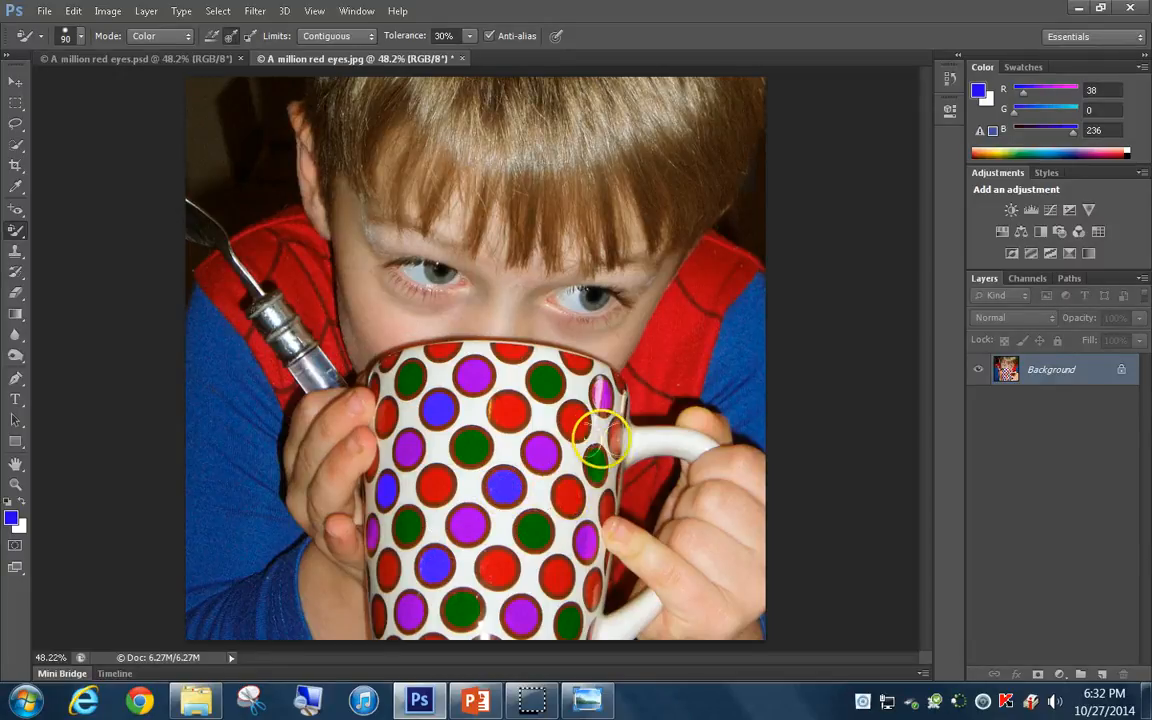
pyautogui.click(573, 420)
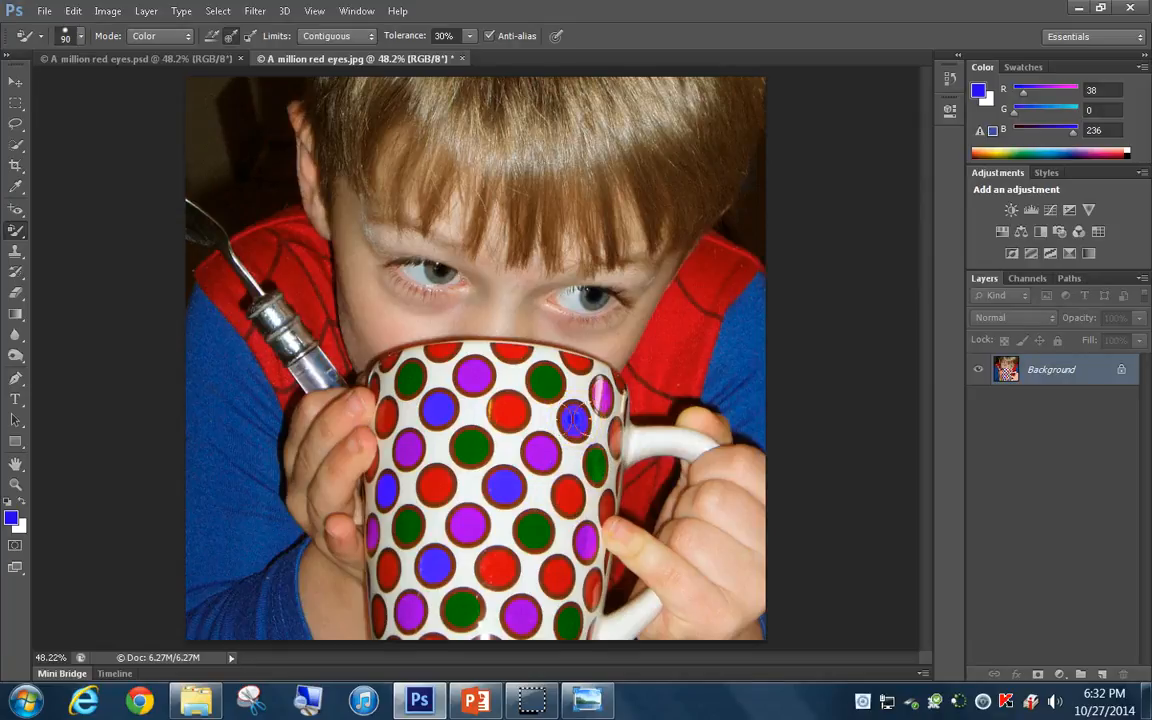
pyautogui.click(558, 575)
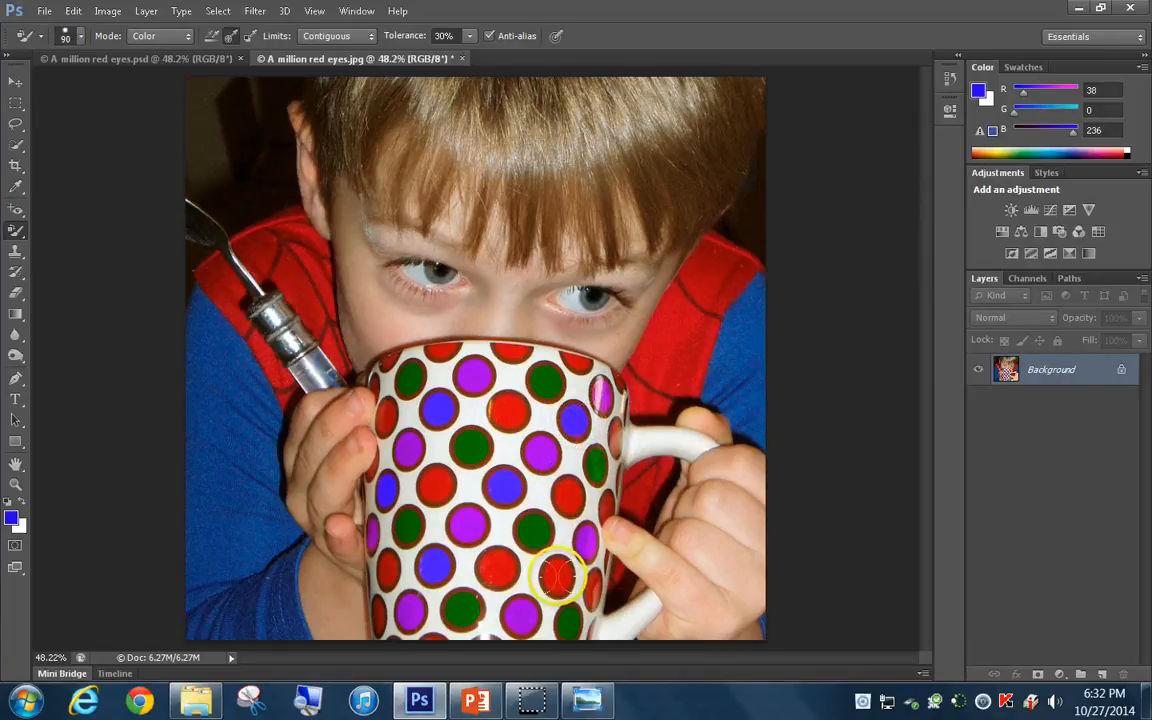
pyautogui.moveTo(558, 575); pyautogui.dragTo(557, 573)
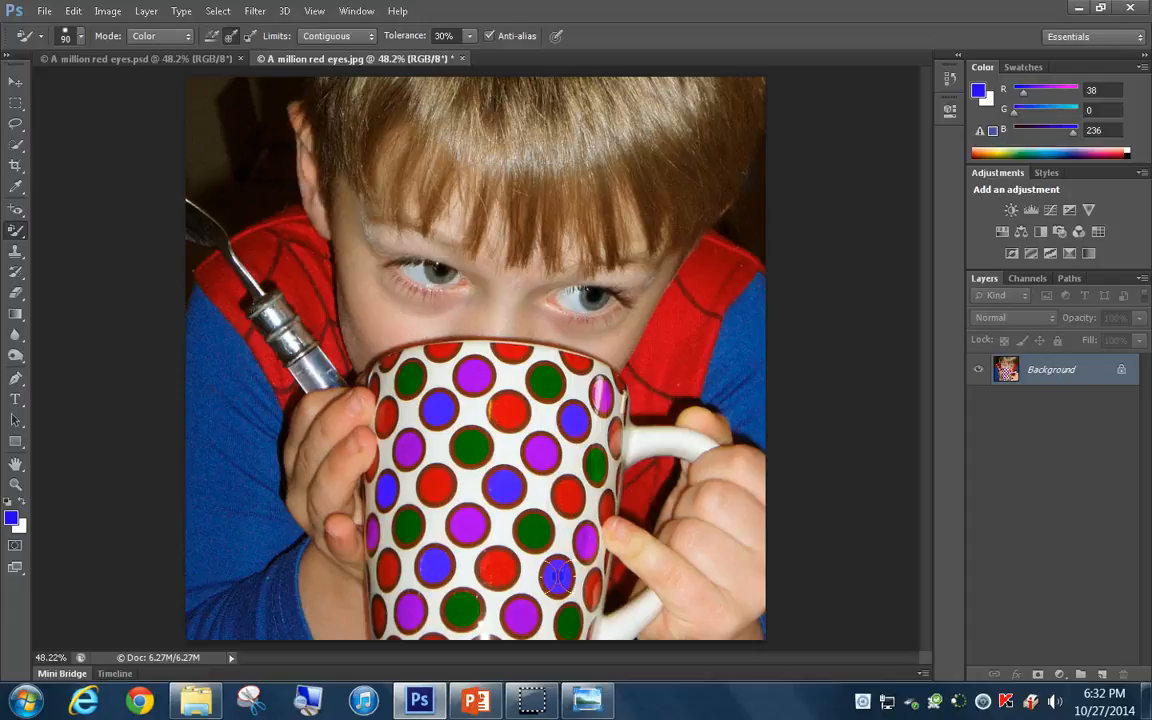
pyautogui.click(495, 437)
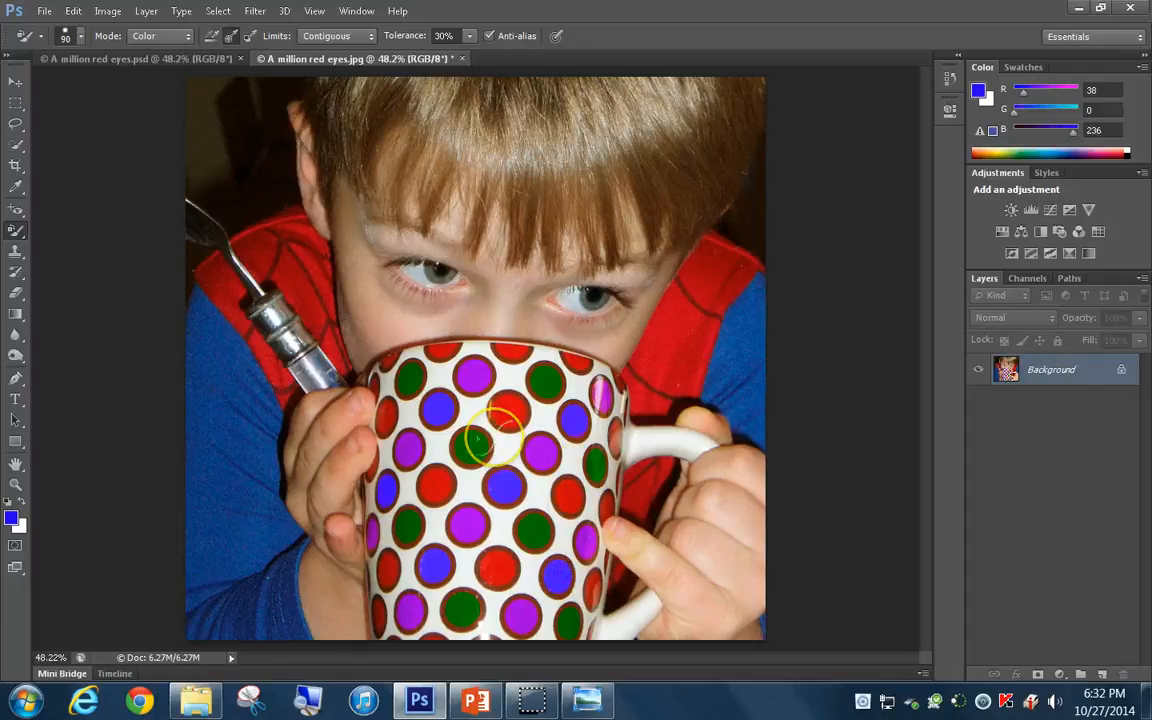
# Step: Recolor two partial red dots along the mug's rim blue, one at the middle and one at the spoon-side end
pyautogui.click(514, 348)
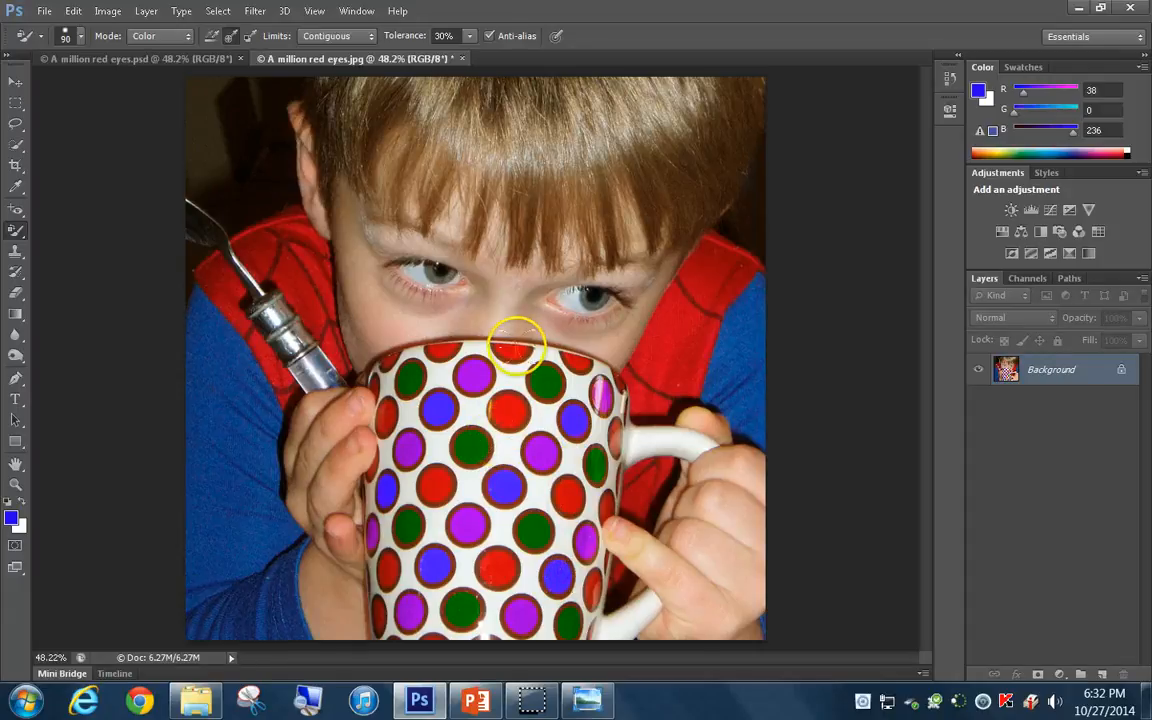
pyautogui.moveTo(514, 348); pyautogui.dragTo(514, 350)
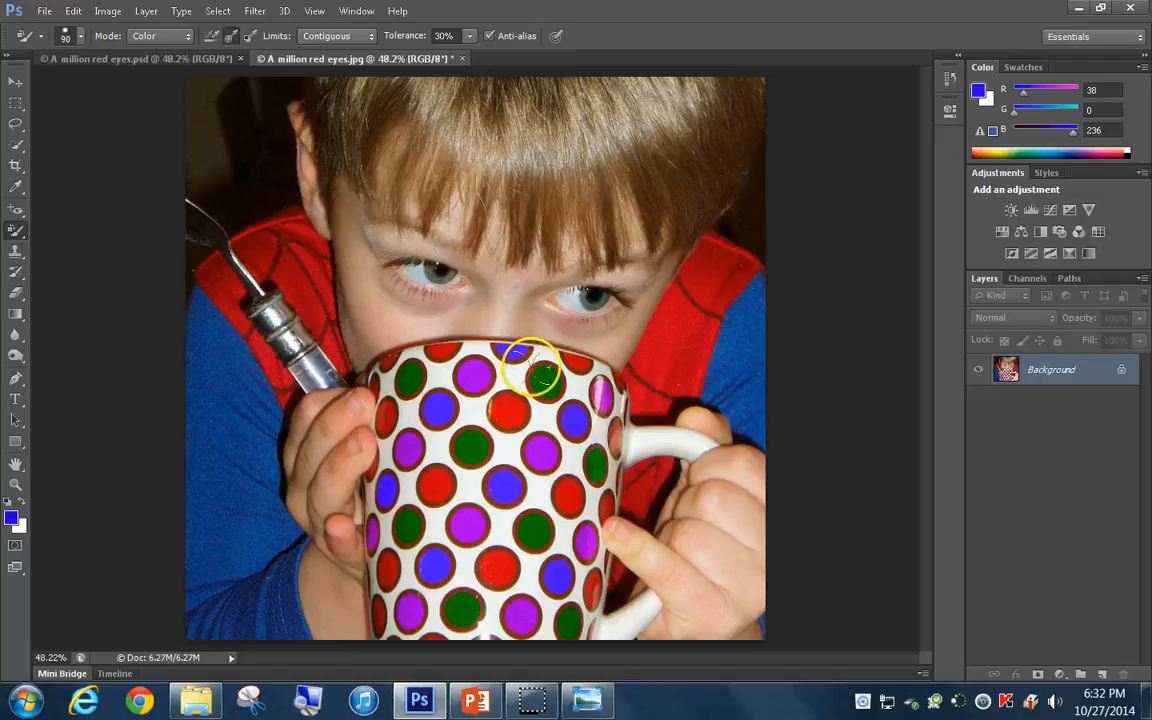
pyautogui.click(388, 362)
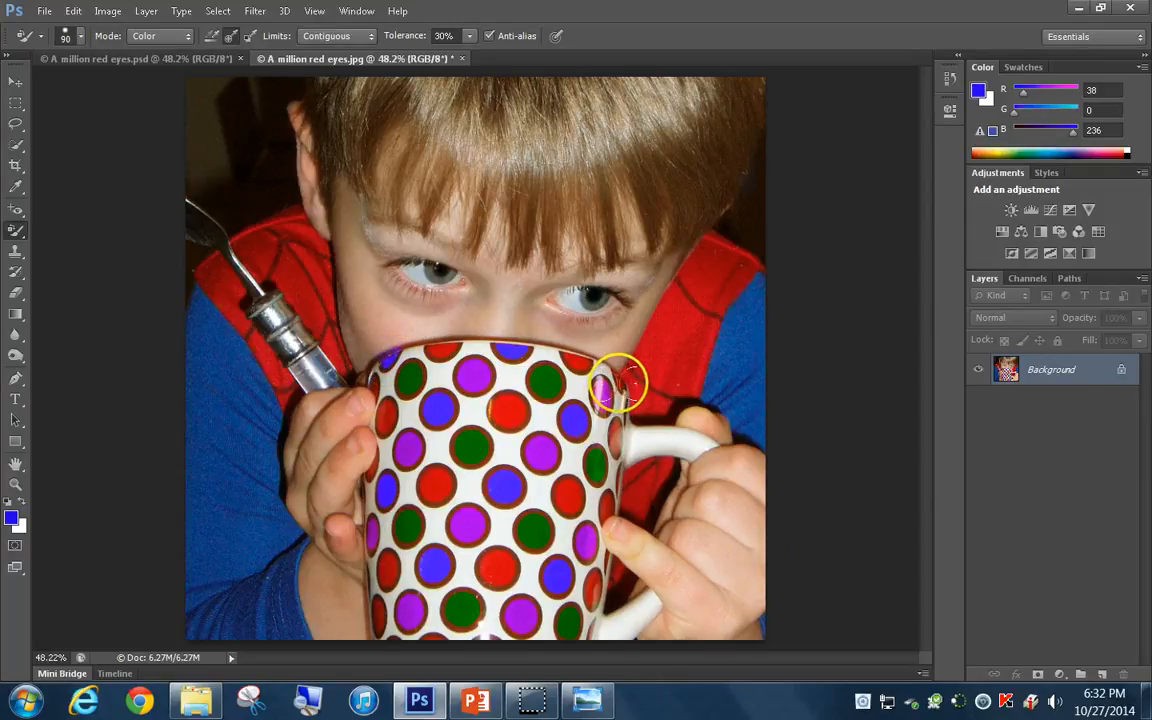
# Step: Lower the tolerance to 20% and recolor the narrow red dot at the handle-side end of the mug's rim blue
pyautogui.moveTo(622, 380); pyautogui.dragTo(625, 383)
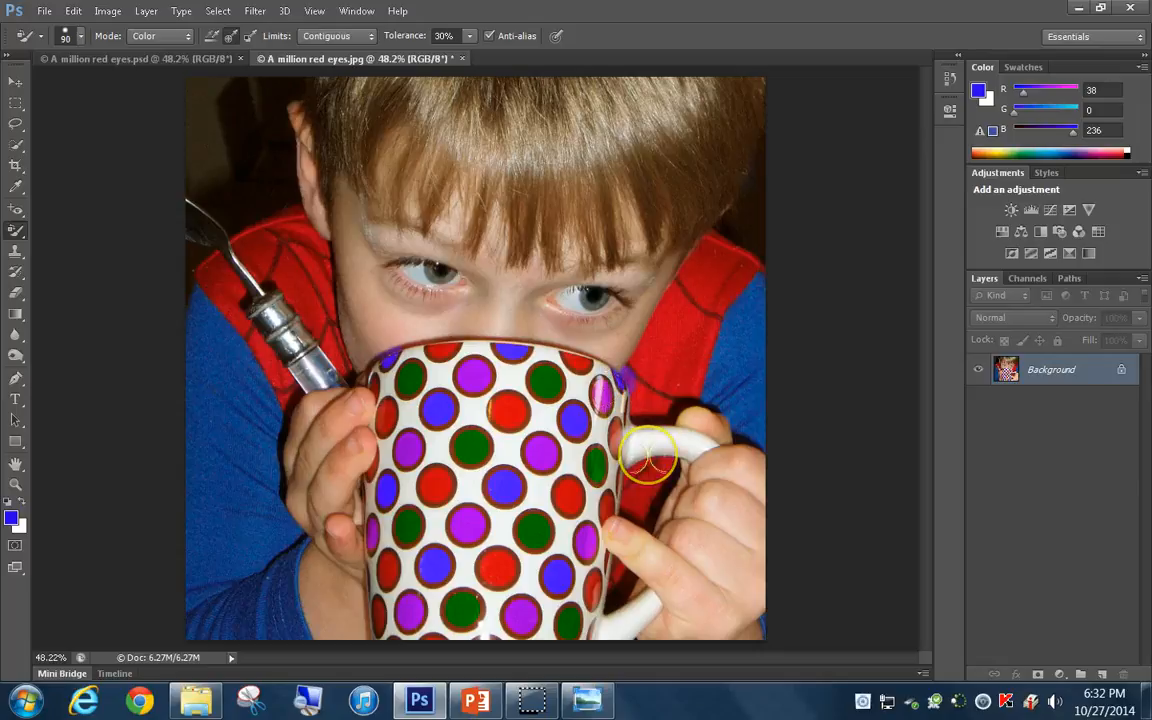
pyautogui.click(453, 35)
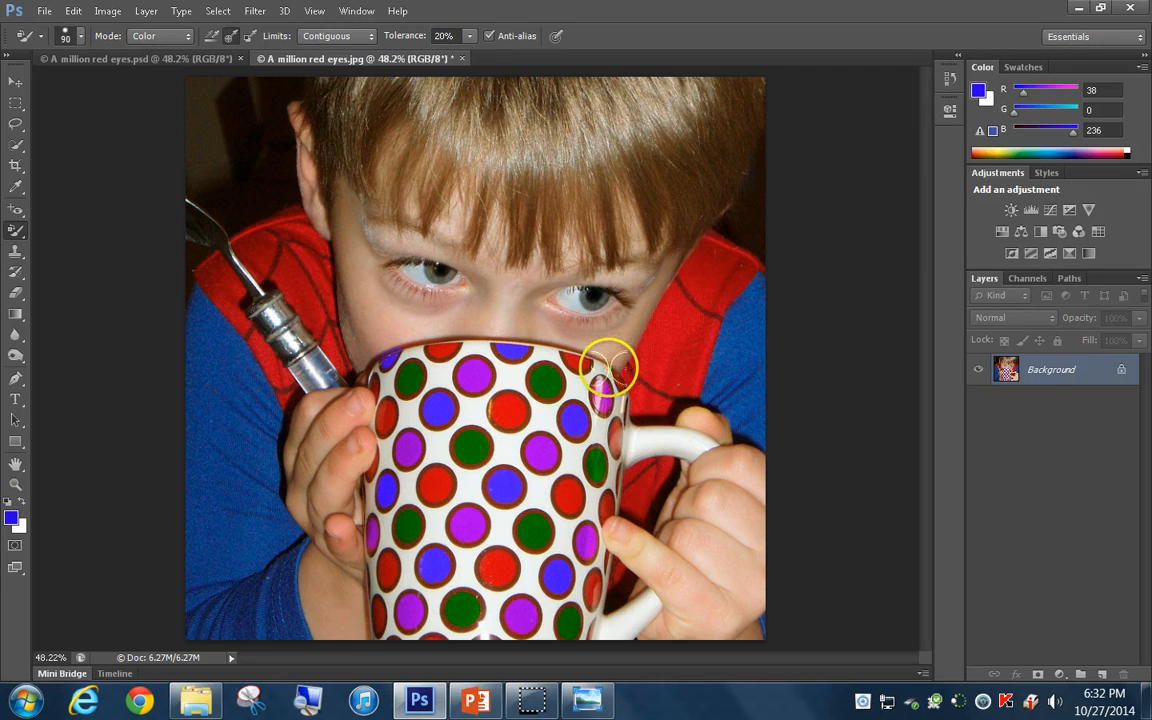
pyautogui.scroll(8, 608, 370)
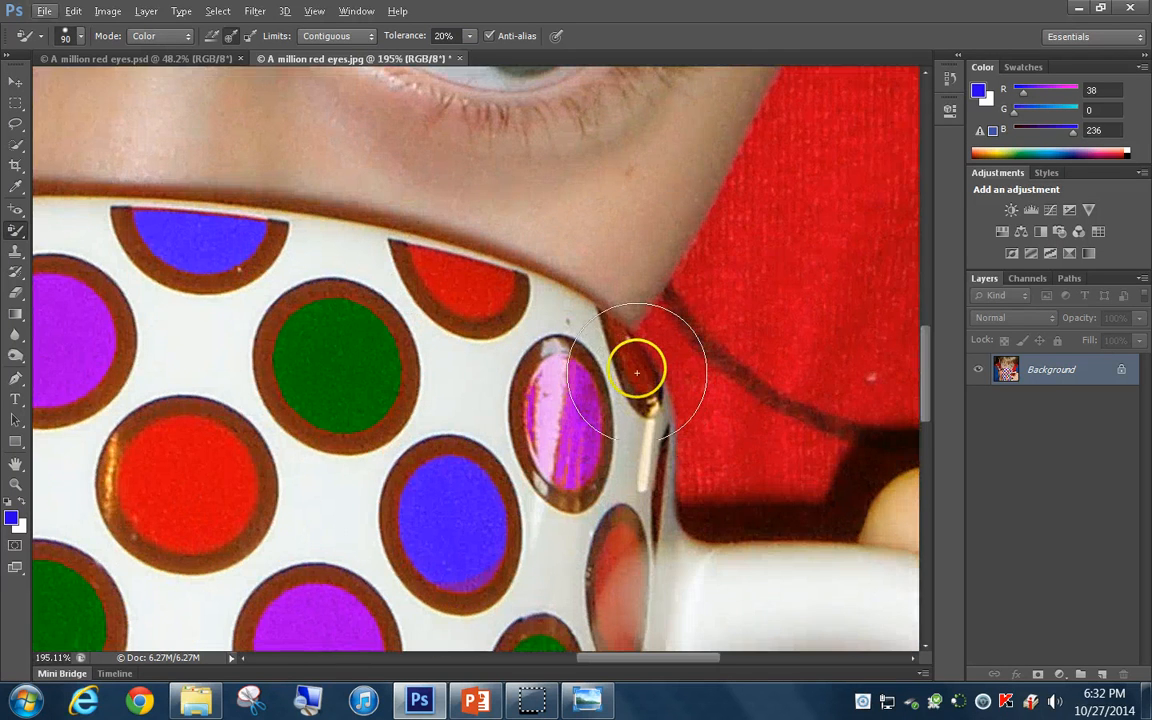
pyautogui.click(636, 373)
pyautogui.moveTo(636, 373)
pyautogui.mouseDown()
pyautogui.moveTo(746, 444)
pyautogui.moveTo(755, 398)
pyautogui.mouseUp()
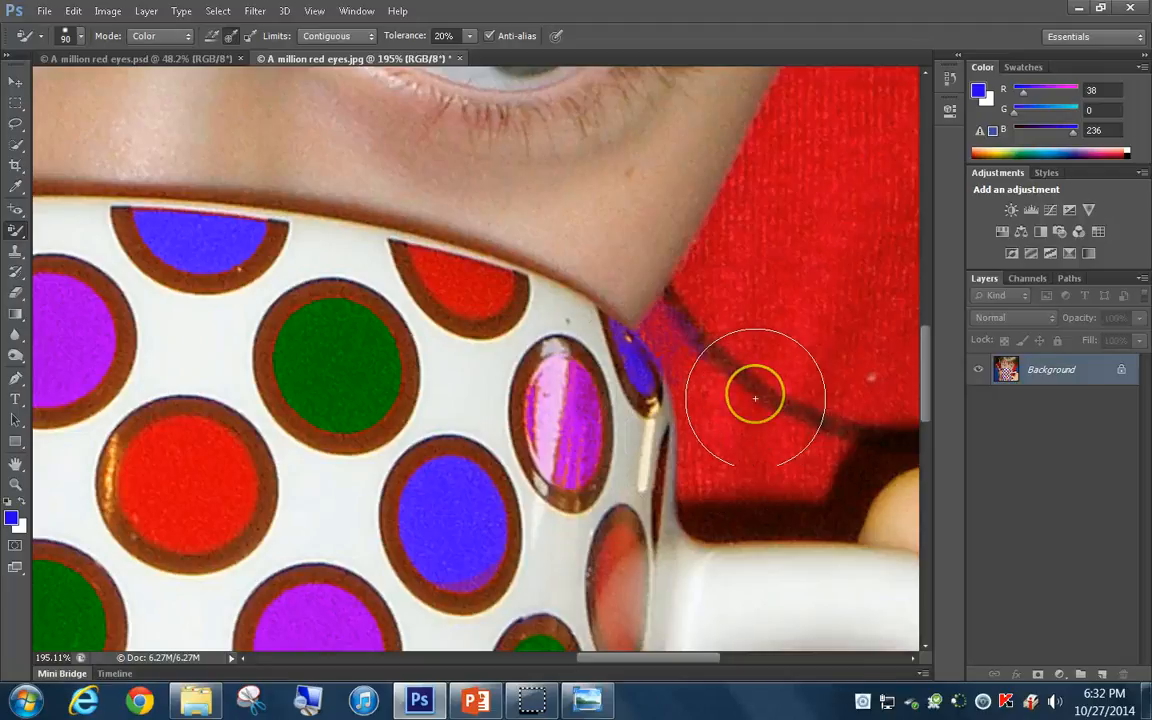
pyautogui.hotkey('ctrl', '0')
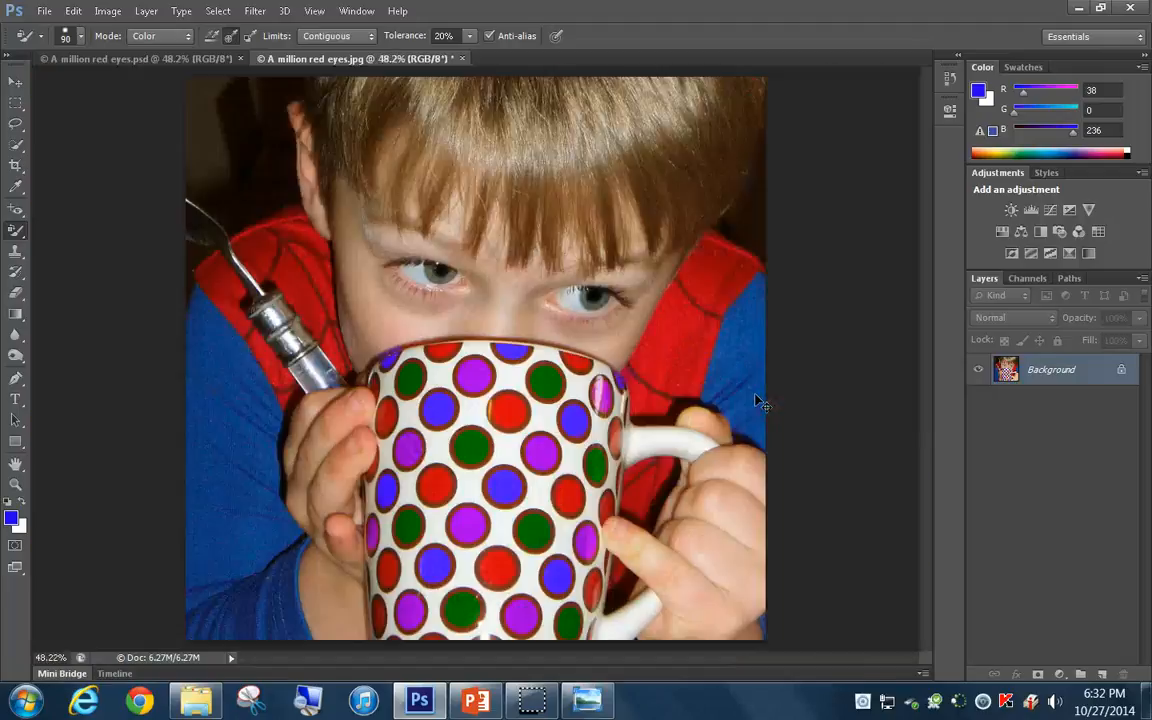
pyautogui.moveTo(757, 401)
pyautogui.mouseDown()
pyautogui.moveTo(690, 471)
pyautogui.moveTo(656, 423)
pyautogui.moveTo(608, 463)
pyautogui.moveTo(674, 519)
pyautogui.moveTo(633, 485)
pyautogui.moveTo(545, 532)
pyautogui.moveTo(540, 571)
pyautogui.moveTo(444, 544)
pyautogui.moveTo(409, 609)
pyautogui.moveTo(413, 636)
pyautogui.moveTo(592, 537)
pyautogui.mouseUp()
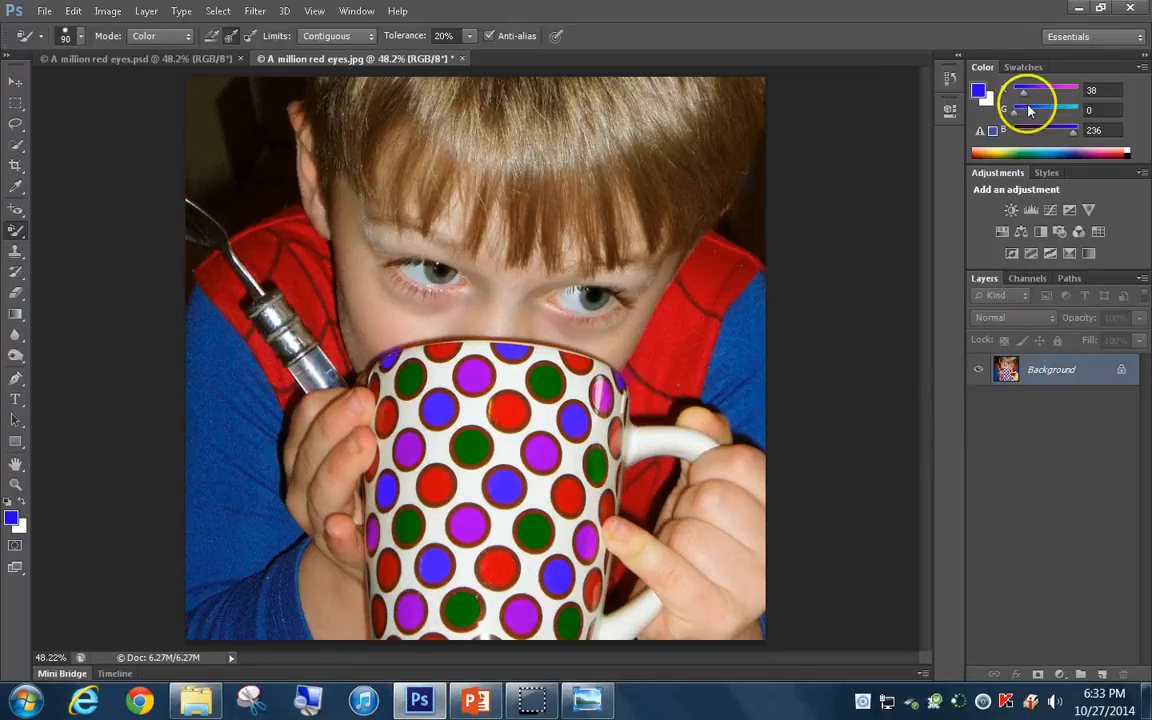
# Step: Set the foreground color to a yellow of R 255, G 255, B 0
pyautogui.click(1094, 91)
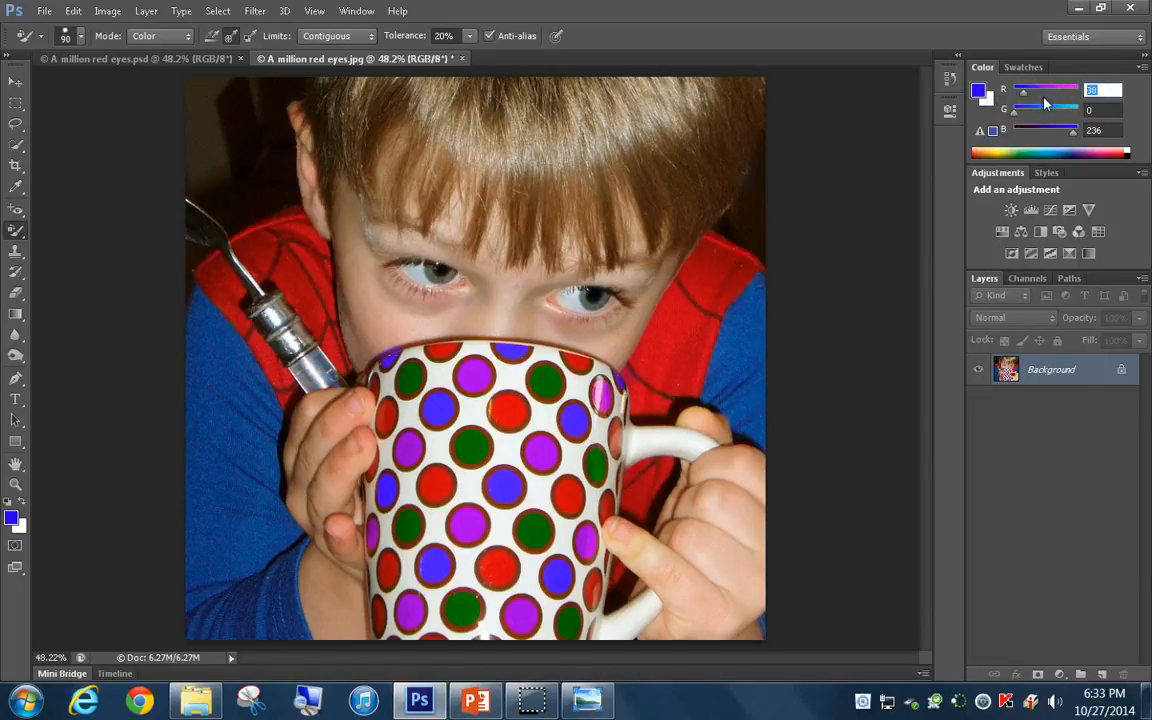
pyautogui.write('255')
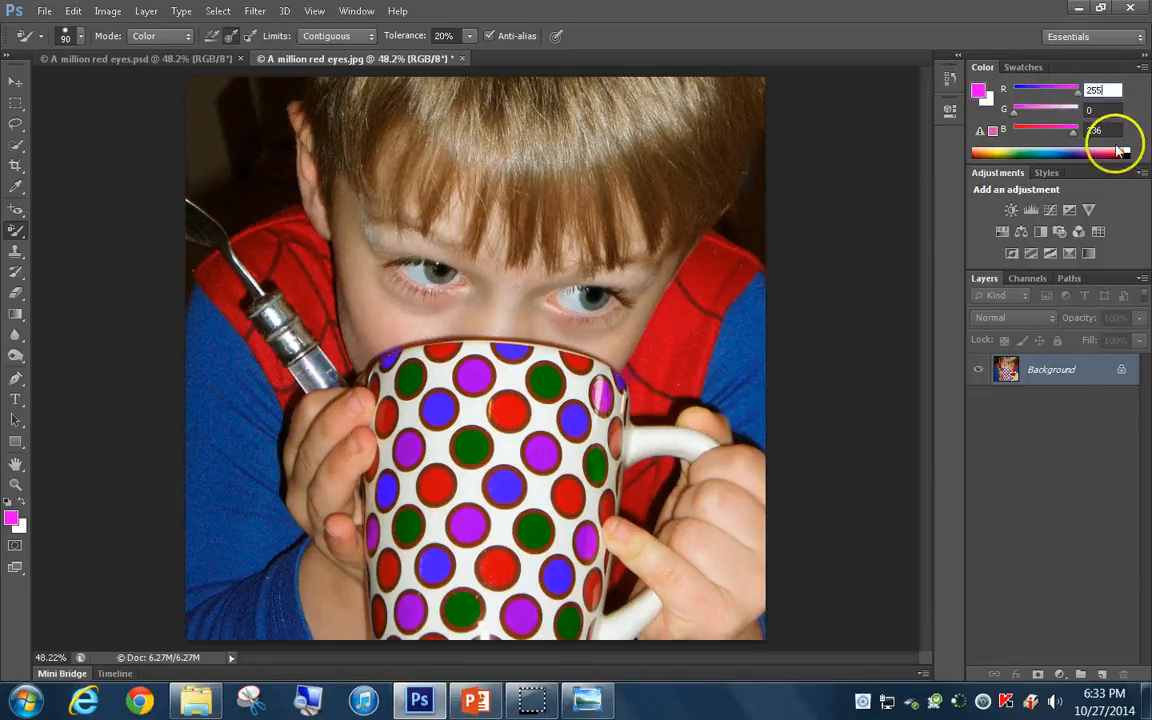
pyautogui.click(1100, 110)
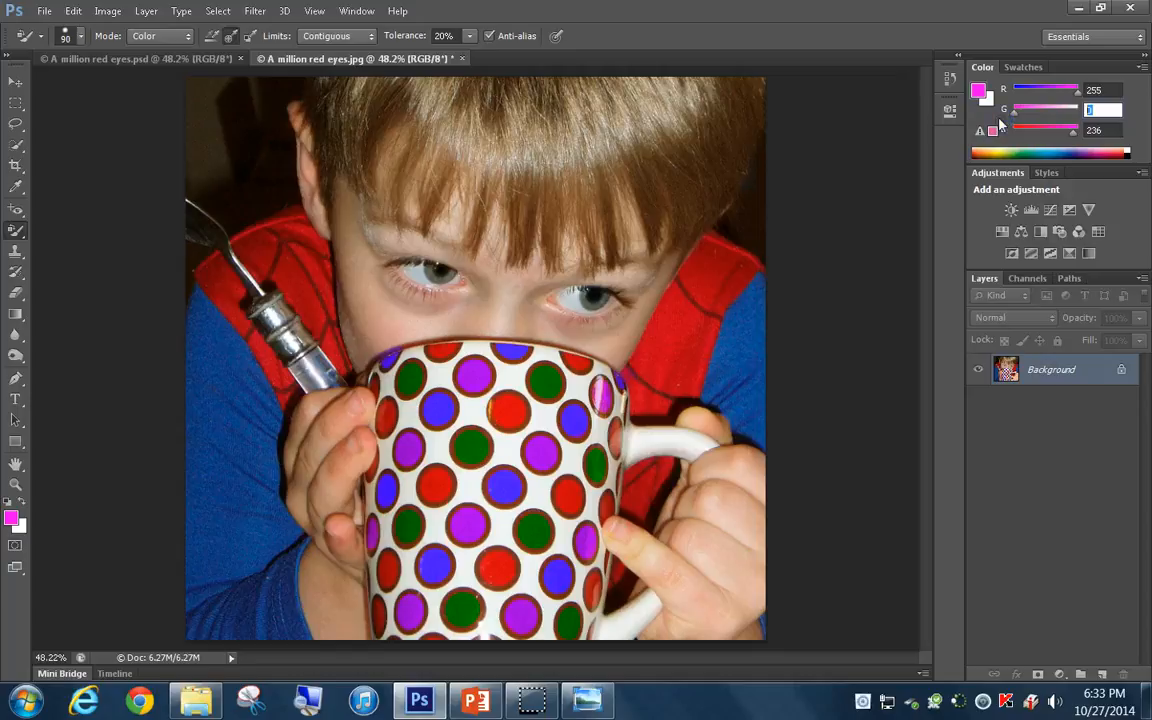
pyautogui.write('255')
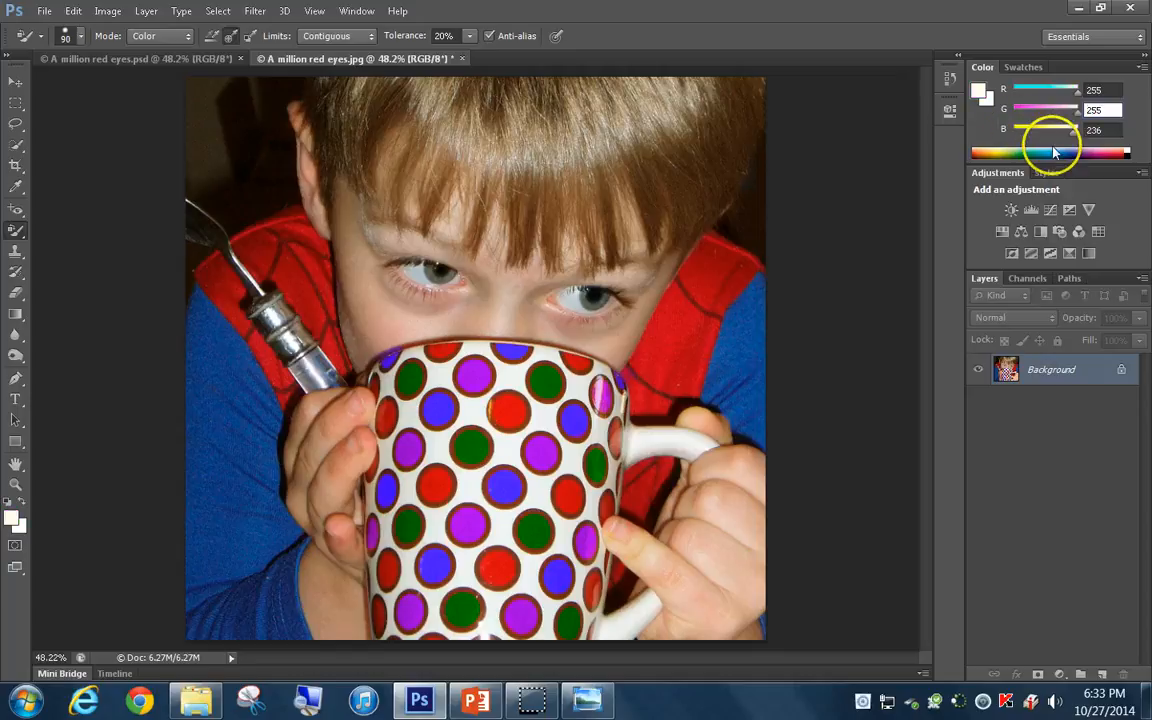
pyautogui.click(1095, 129)
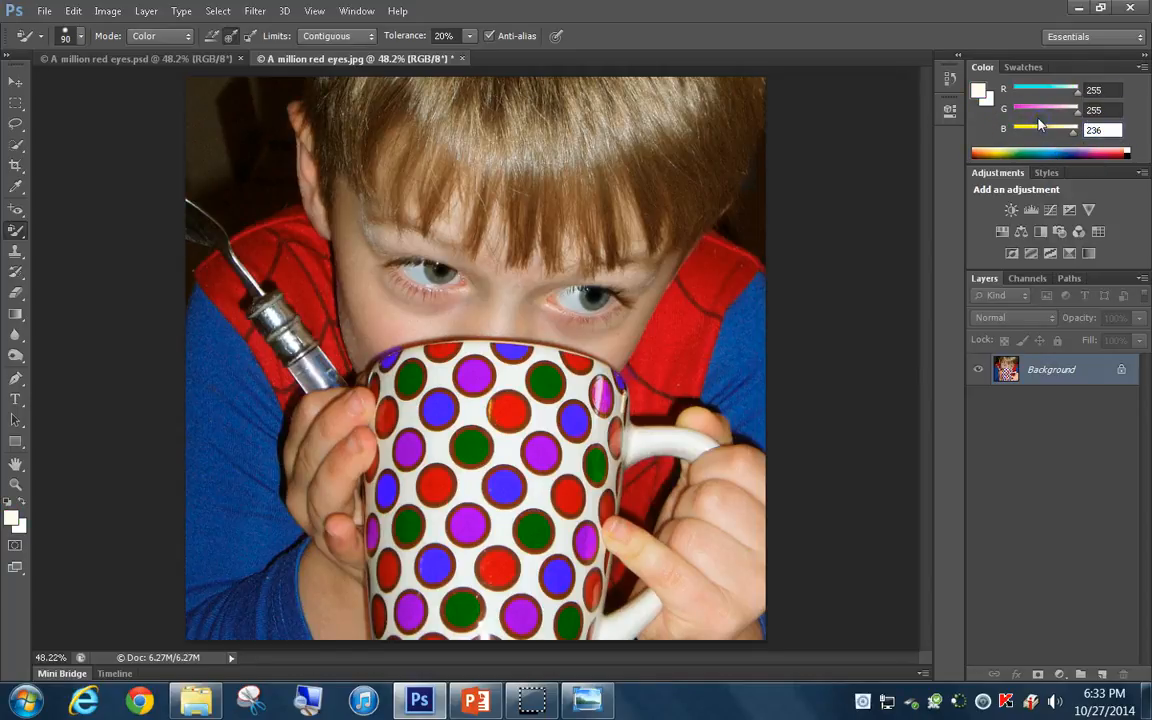
pyautogui.click(1100, 131)
pyautogui.write('0')
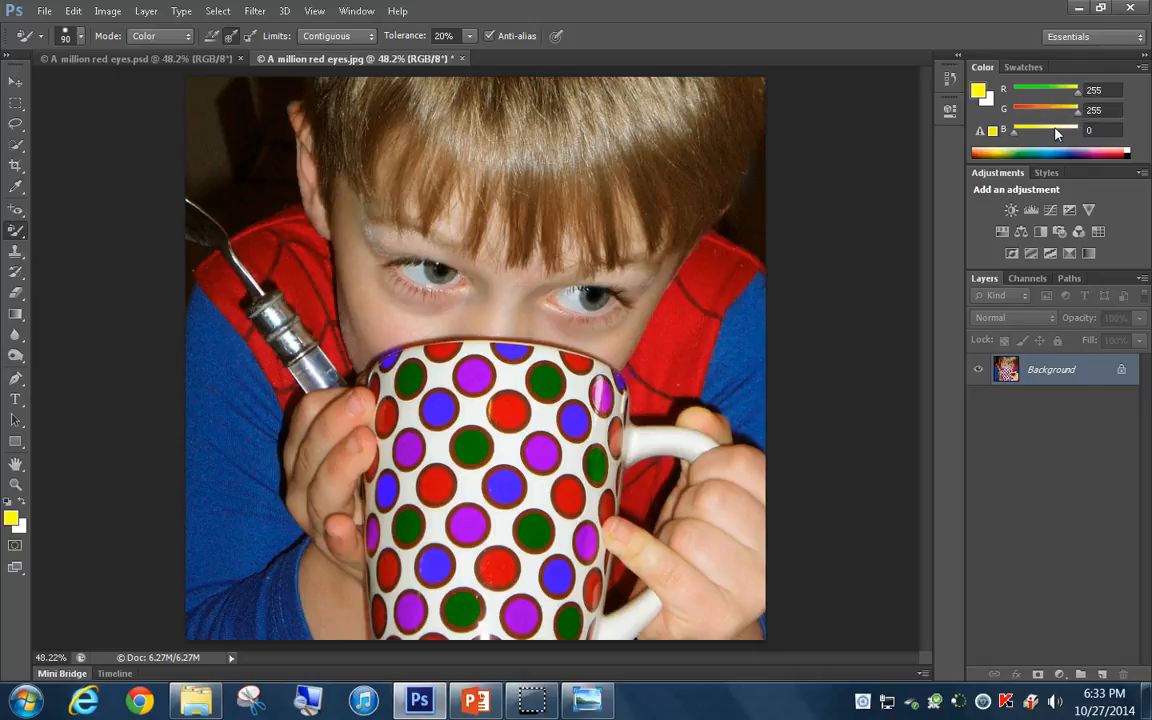
# Step: Set the Color Replacement mode to Luminosity and lighten four scattered red dots: upper middle, below the handle's upper joint, and both lower edges
pyautogui.click(170, 36)
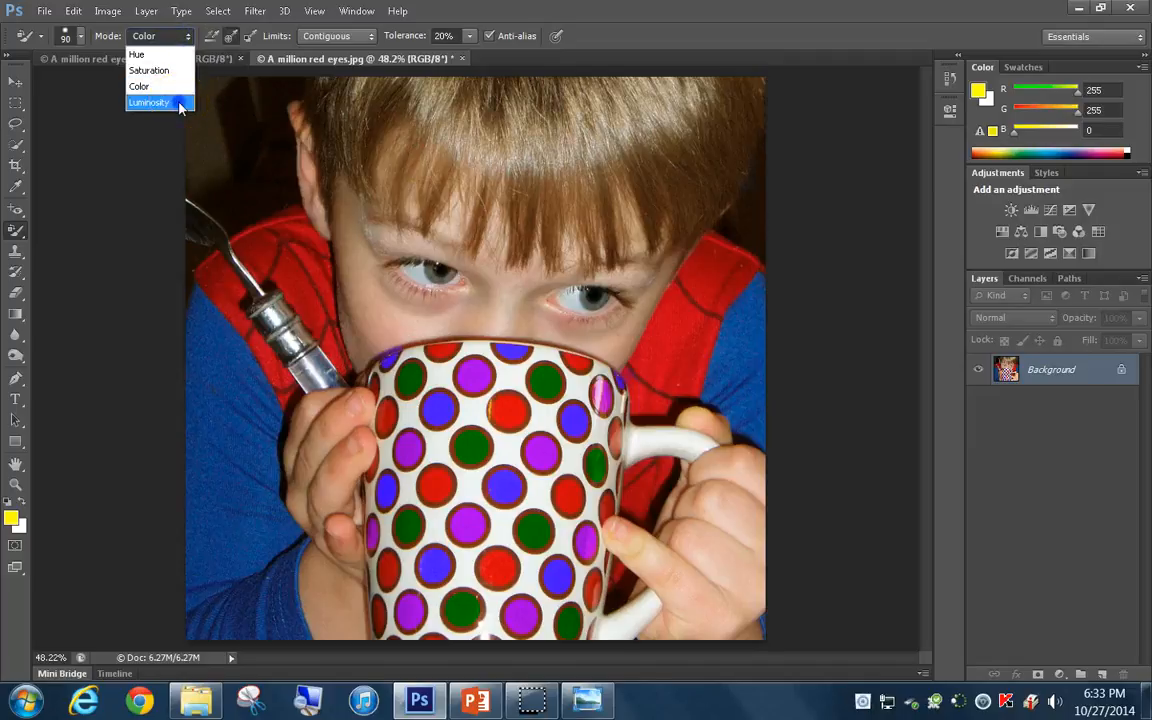
pyautogui.click(150, 102)
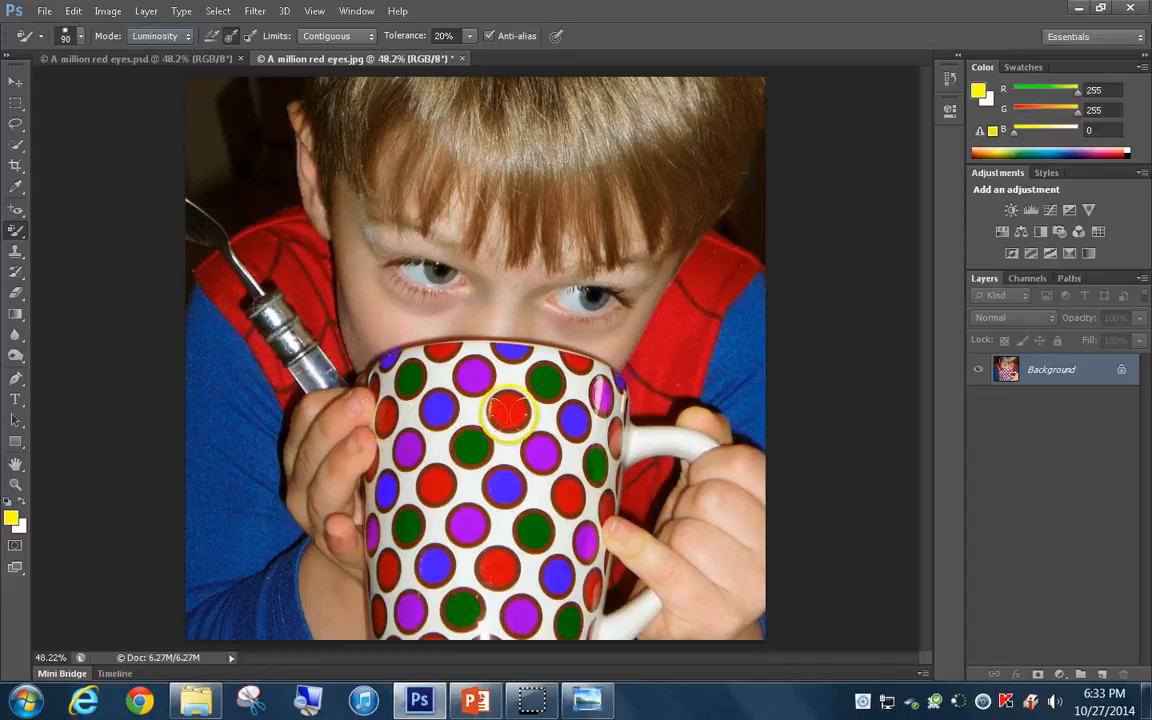
pyautogui.click(509, 410)
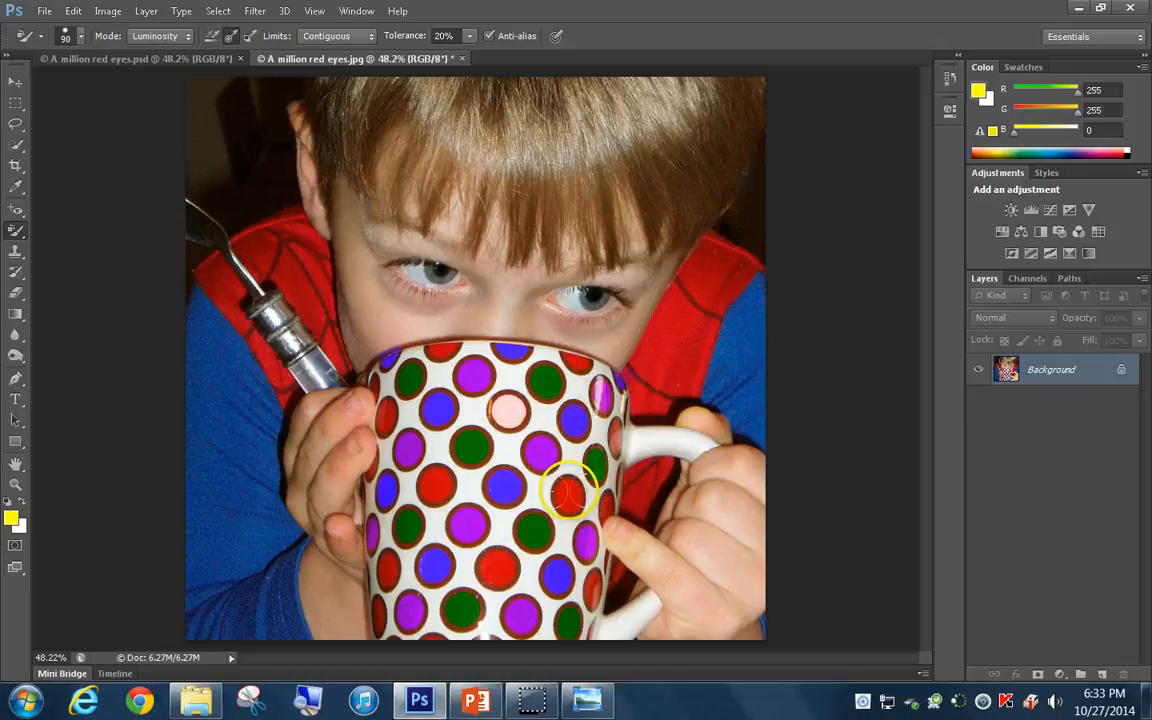
pyautogui.click(568, 493)
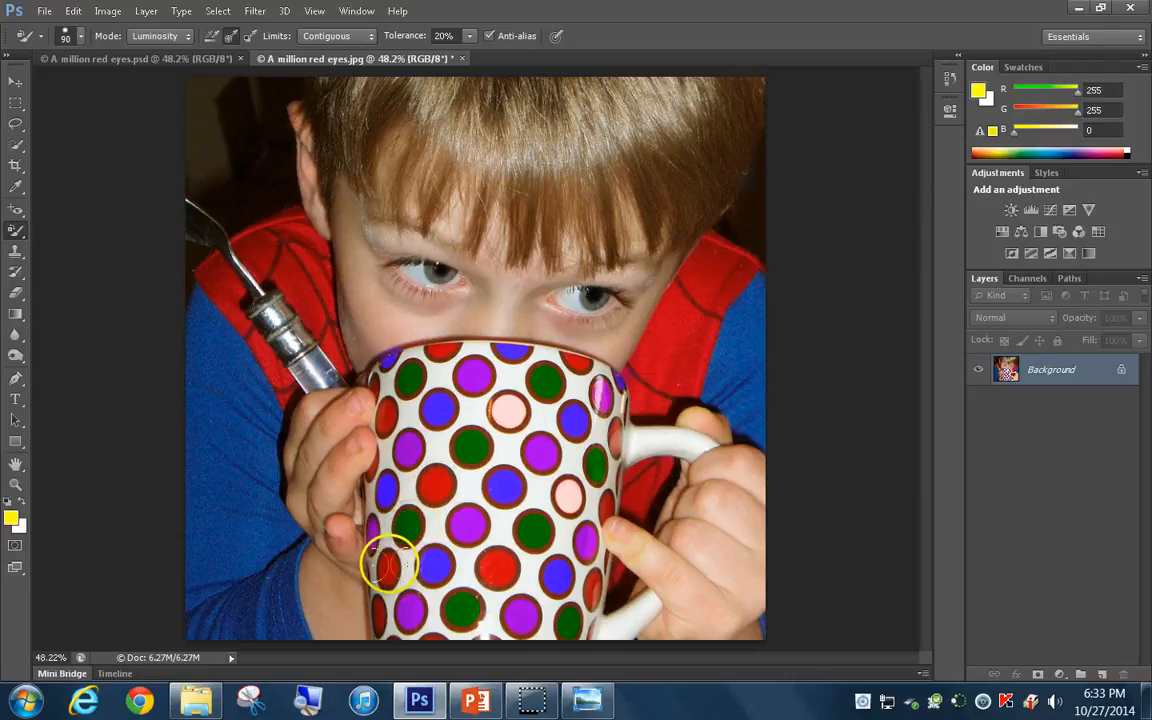
pyautogui.click(388, 565)
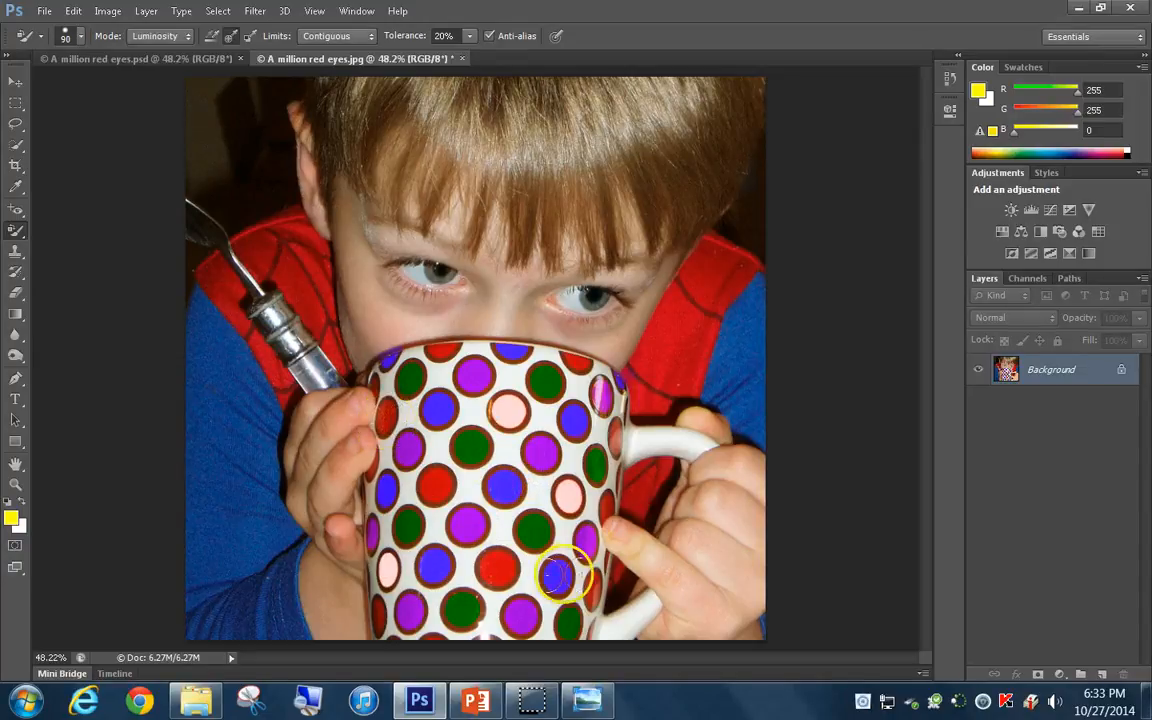
pyautogui.moveTo(592, 590); pyautogui.dragTo(596, 583)
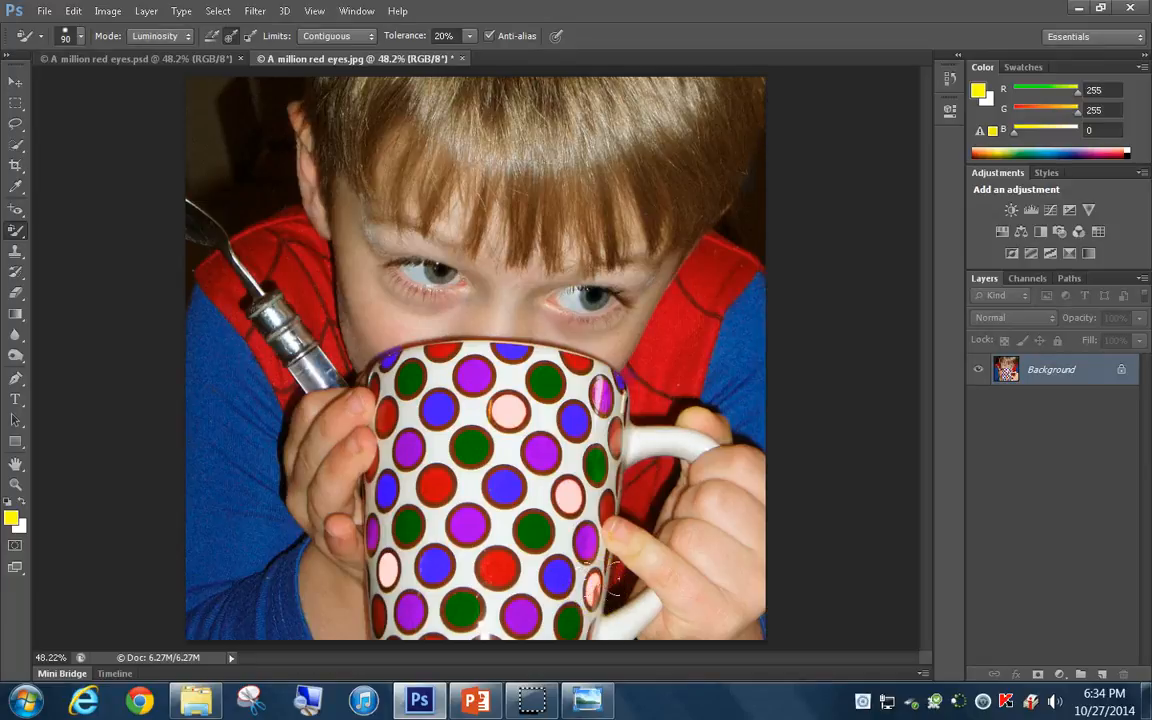
# Step: Switch the Color Replacement mode back to Color and recolor the four lightened pale pink dots yellow
pyautogui.click(185, 37)
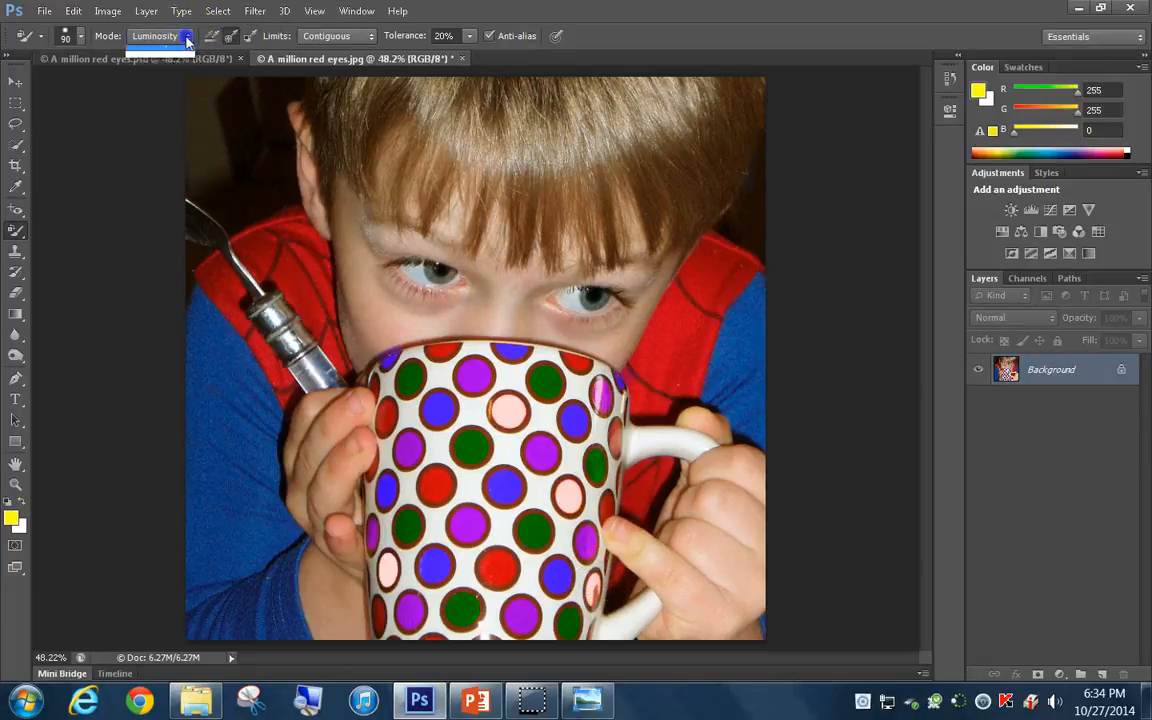
pyautogui.click(152, 87)
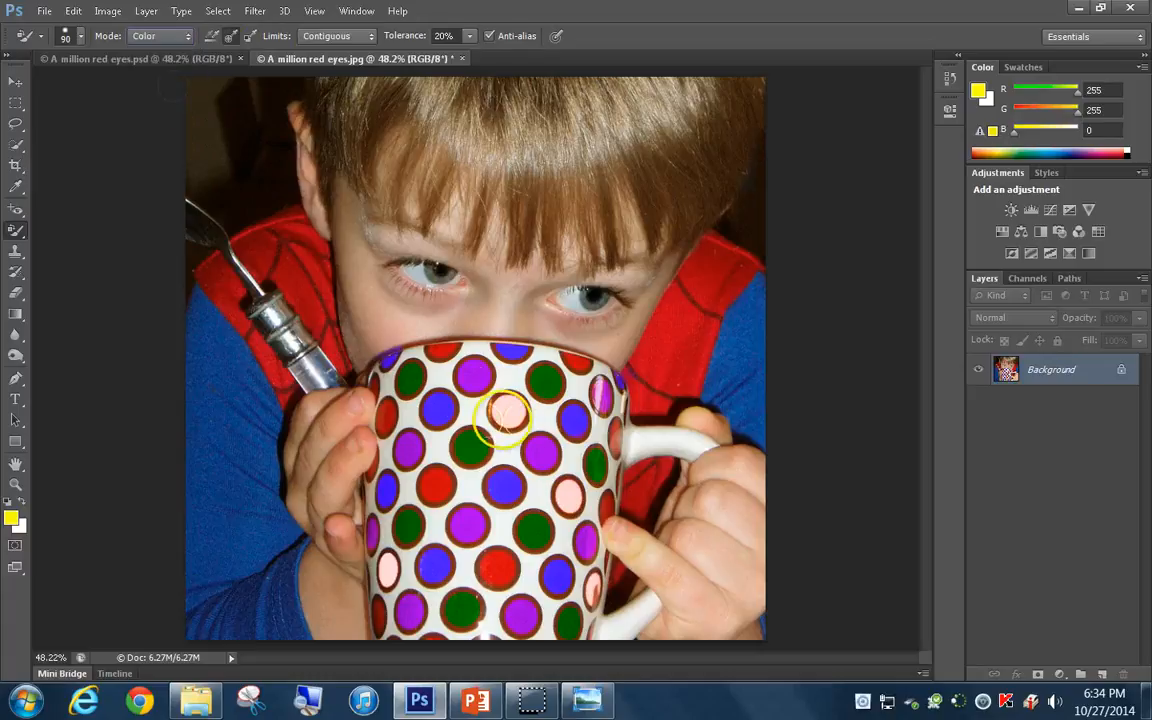
pyautogui.moveTo(505, 412); pyautogui.dragTo(511, 410)
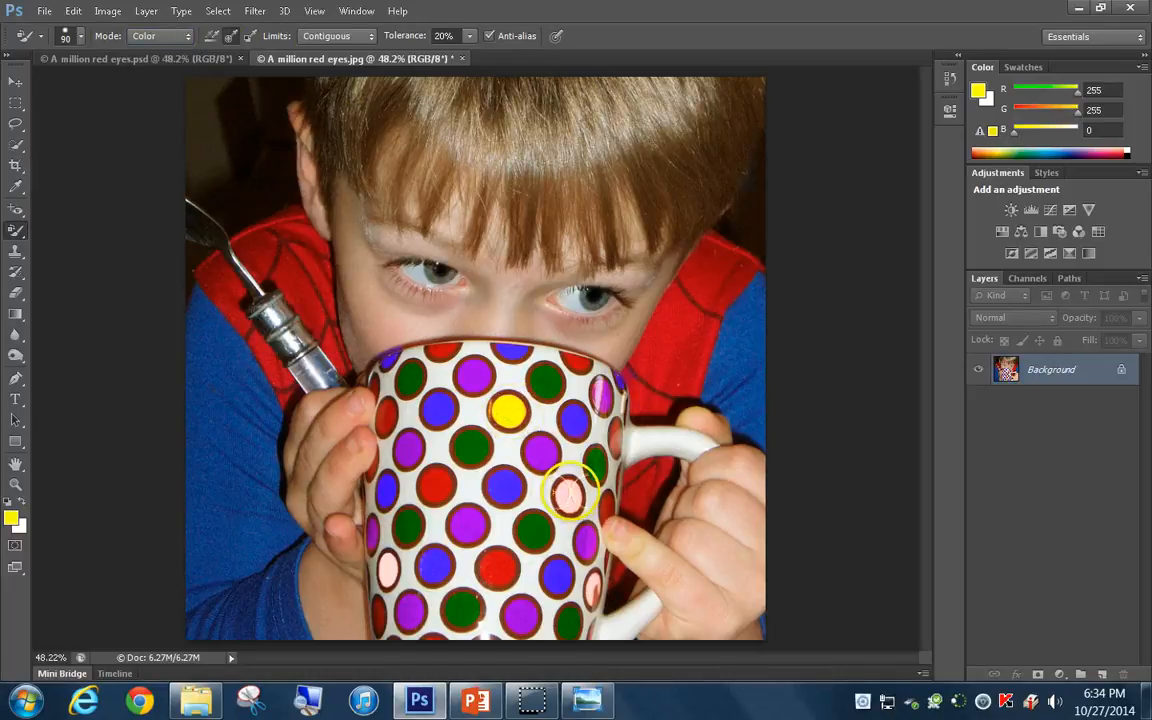
pyautogui.click(568, 498)
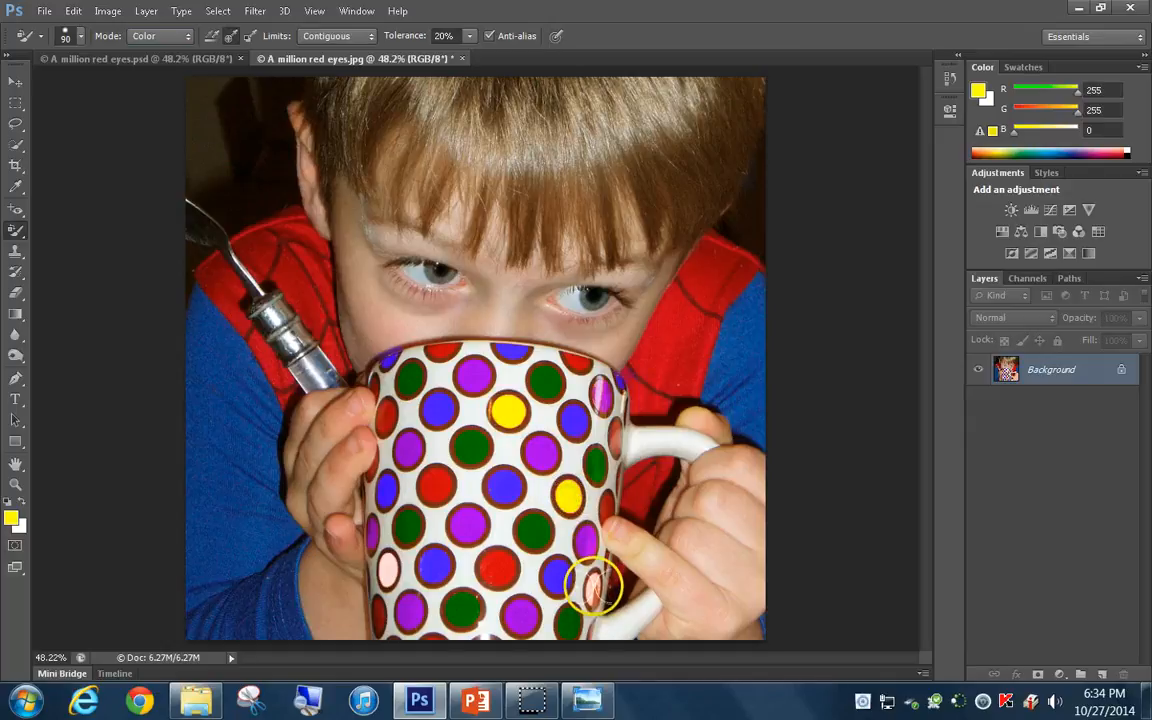
pyautogui.click(594, 585)
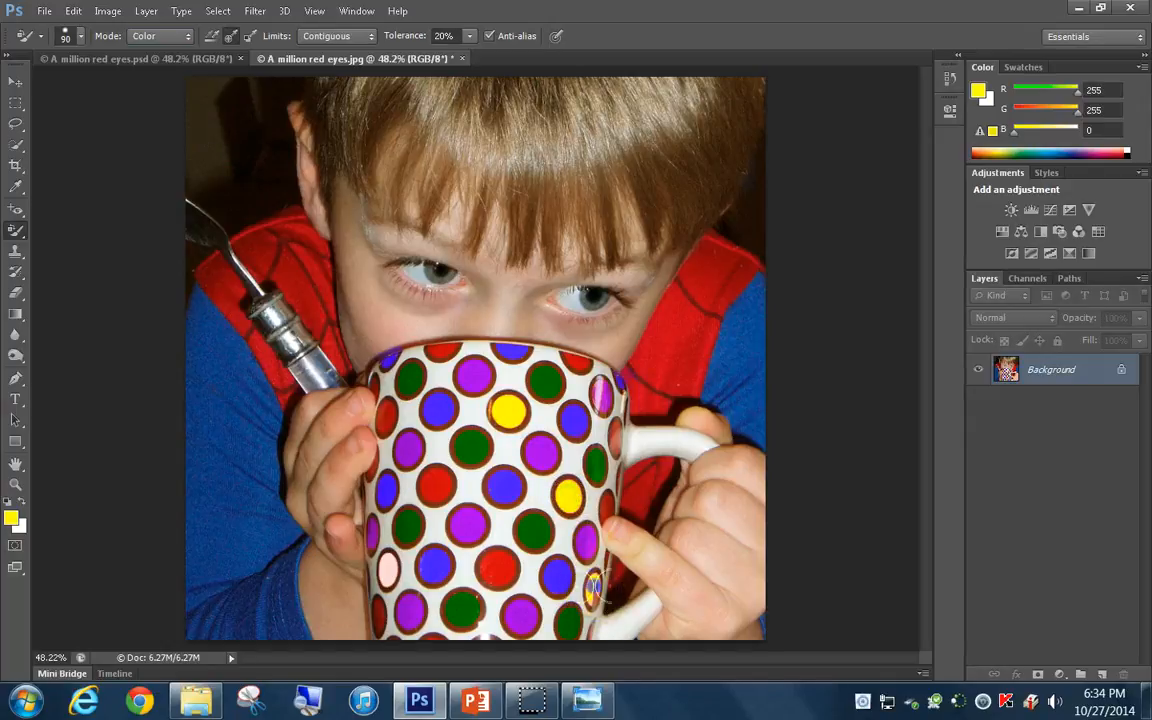
pyautogui.click(387, 570)
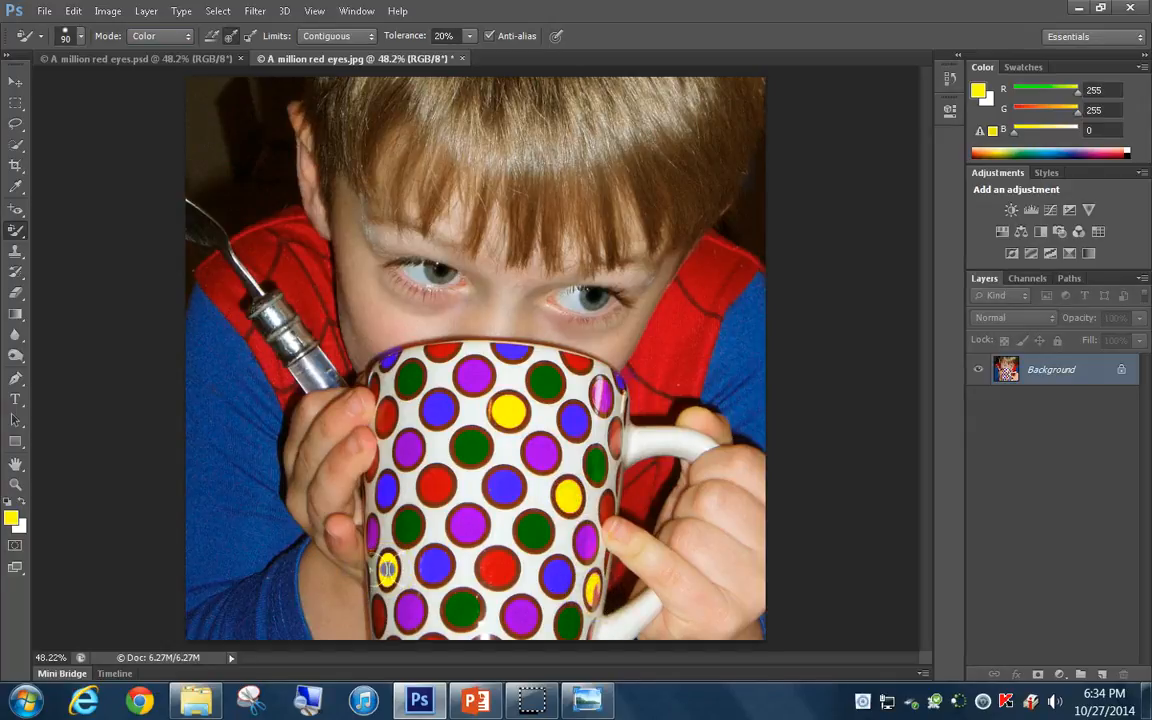